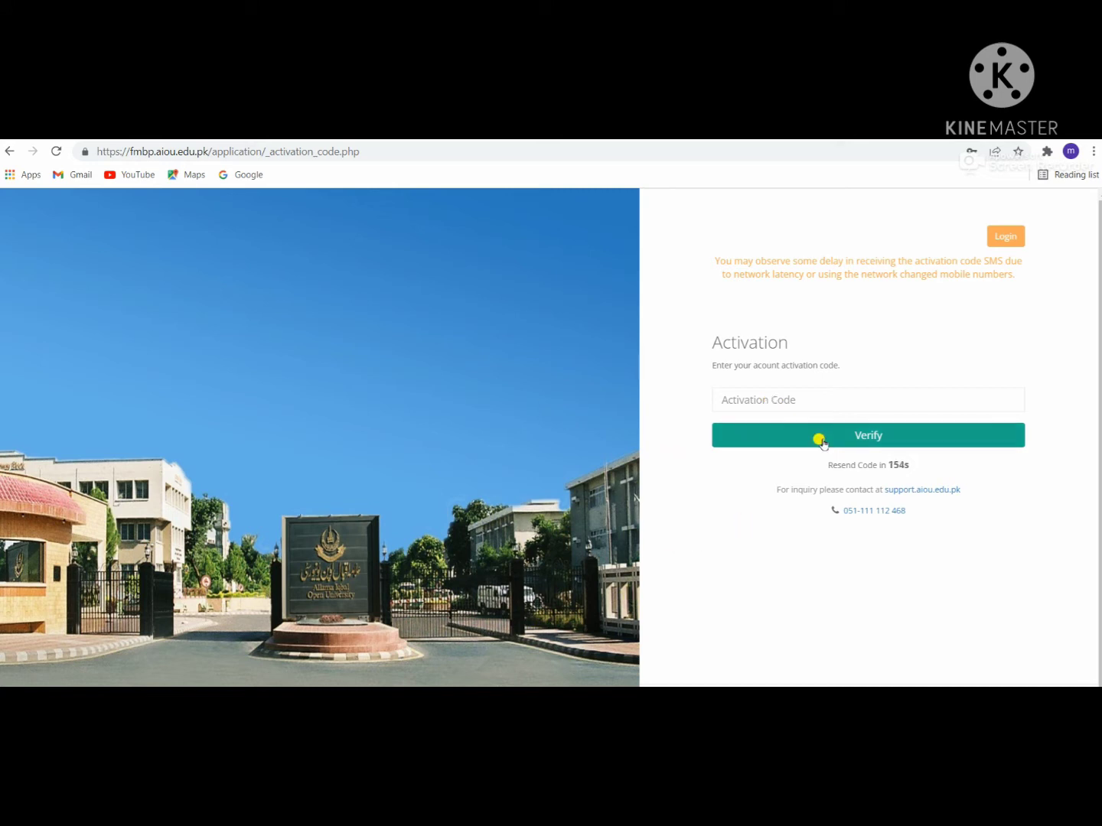
# Verify the new account with the SMS activation code and log in with the saved mobile number and password.
pyautogui.click(831, 394)
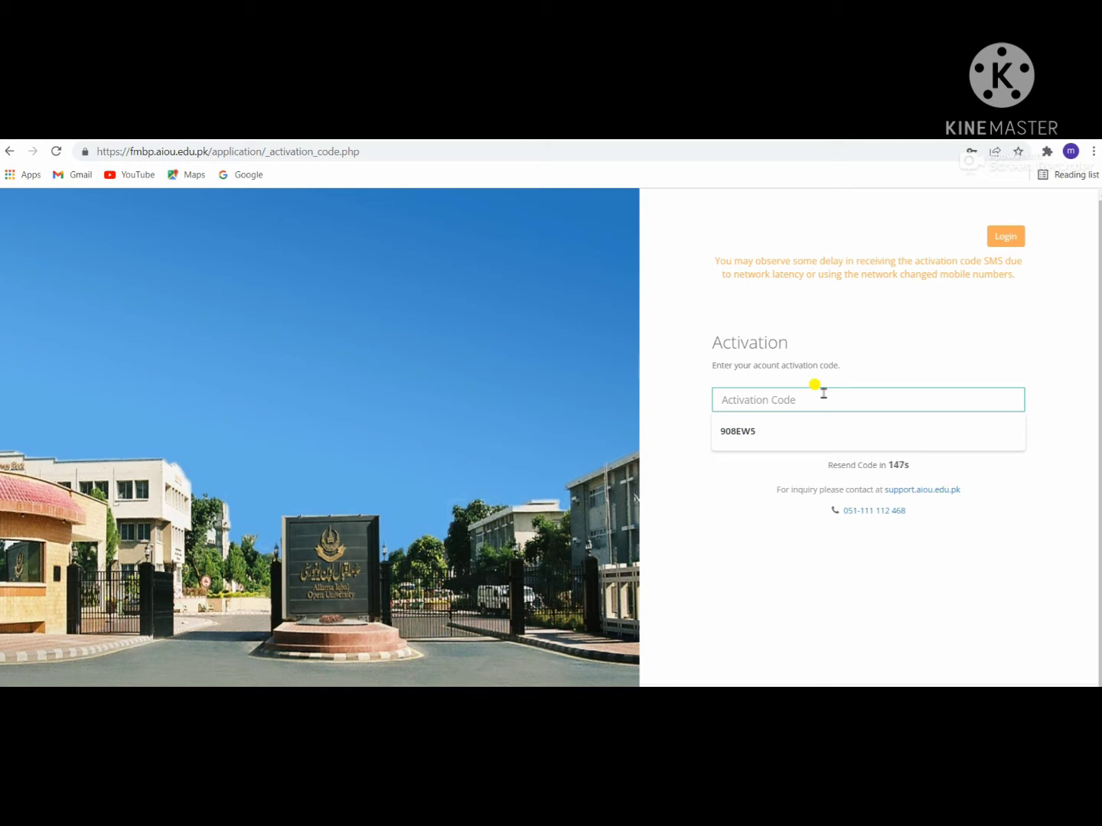
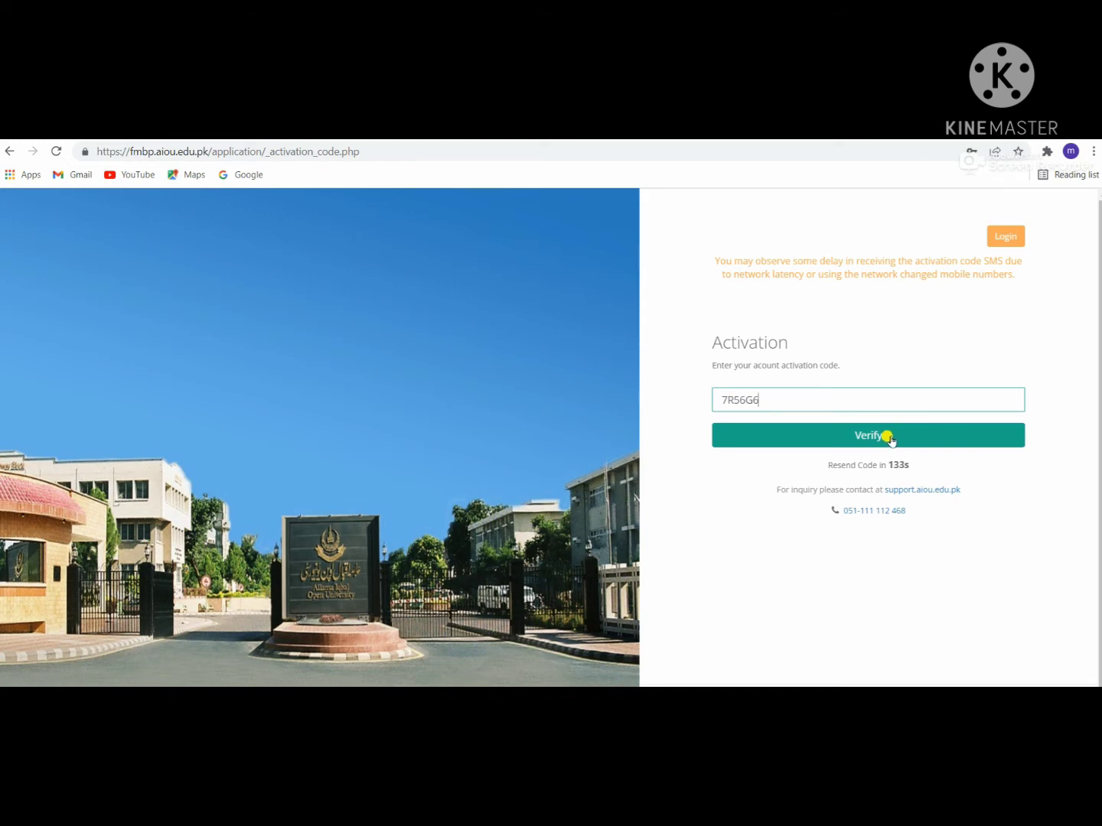
pyautogui.click(890, 438)
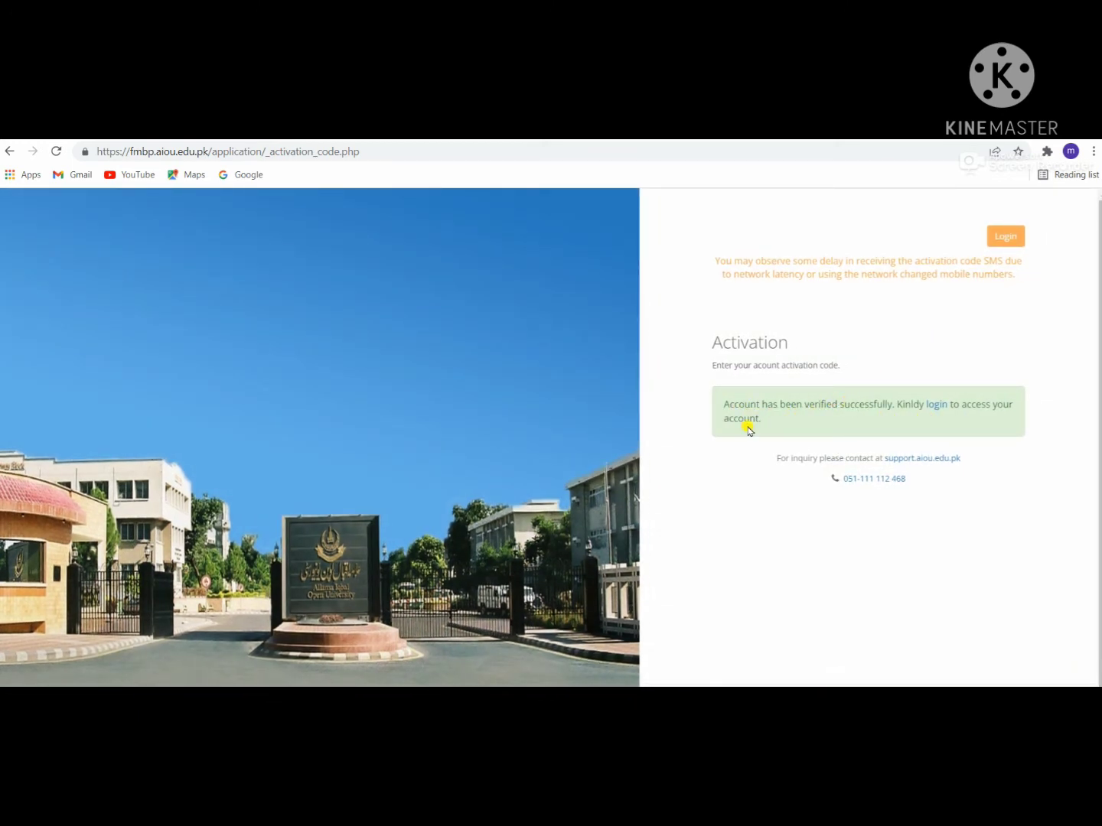
pyautogui.click(1002, 238)
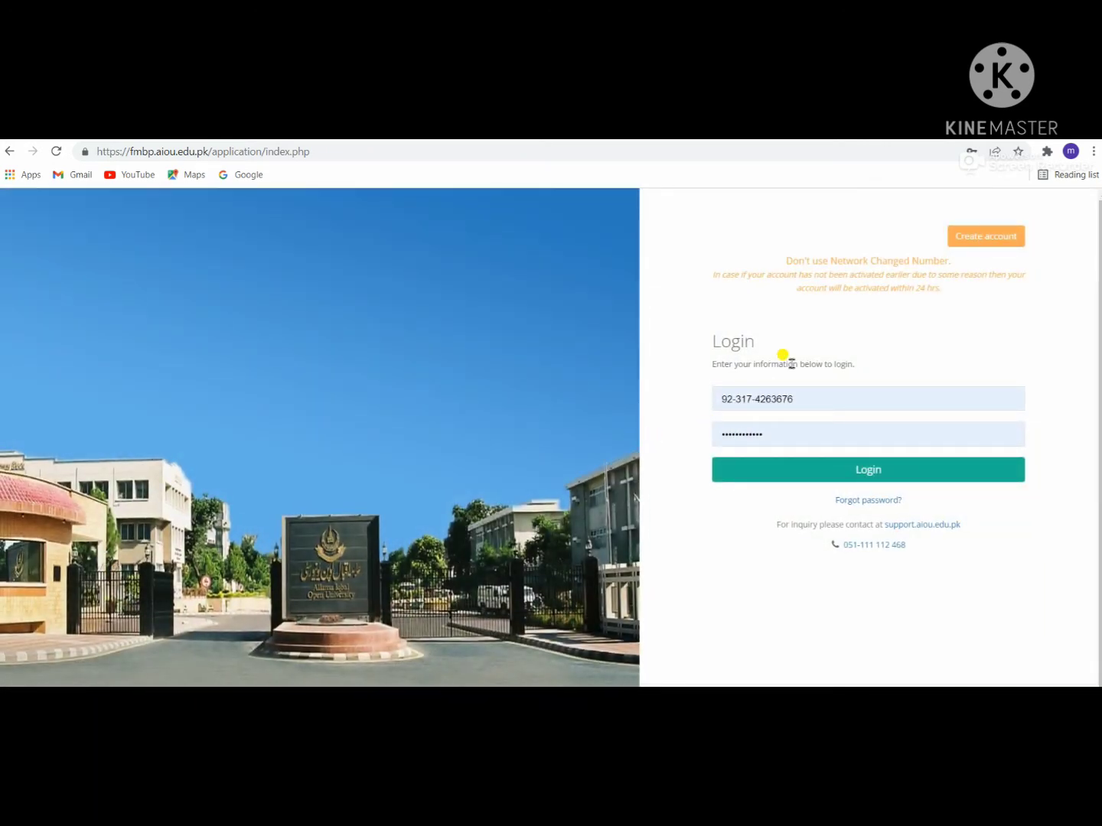
pyautogui.click(851, 471)
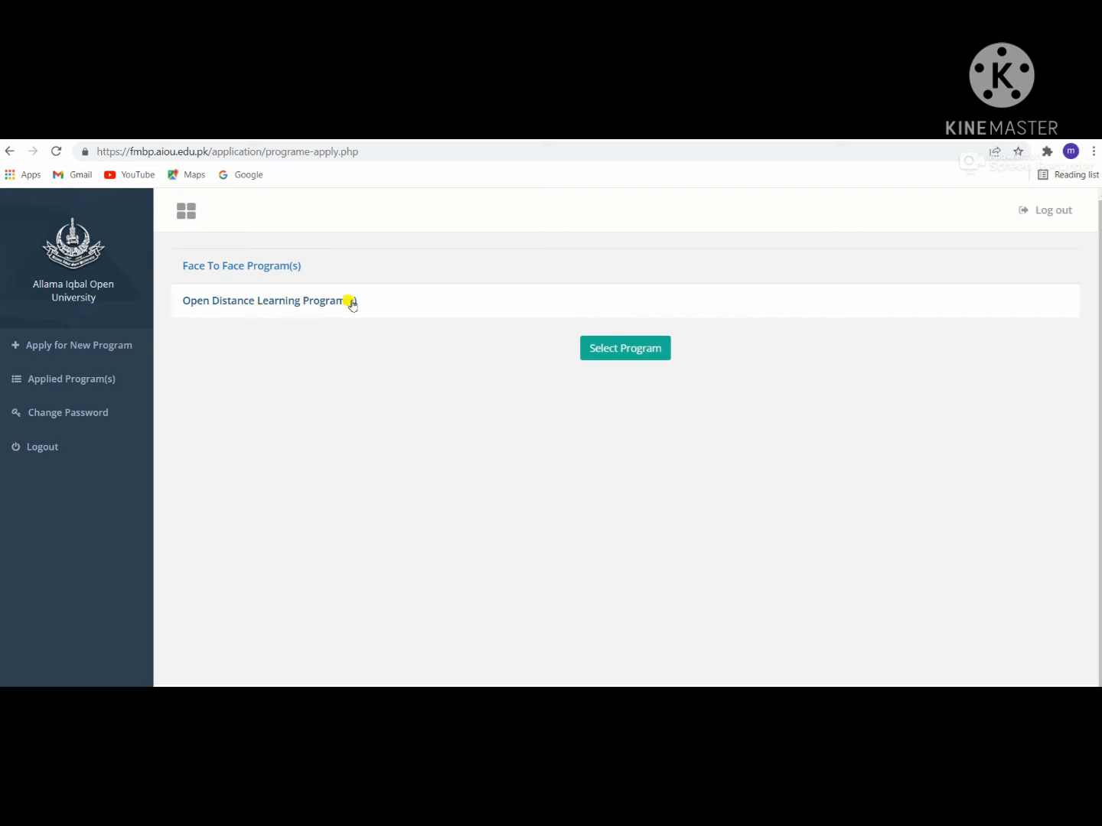
# Apply for ODL - SSC/E-SKILL COURSES/ARABIC COURSES from the Open Distance Learning programs.
pyautogui.click(252, 306)
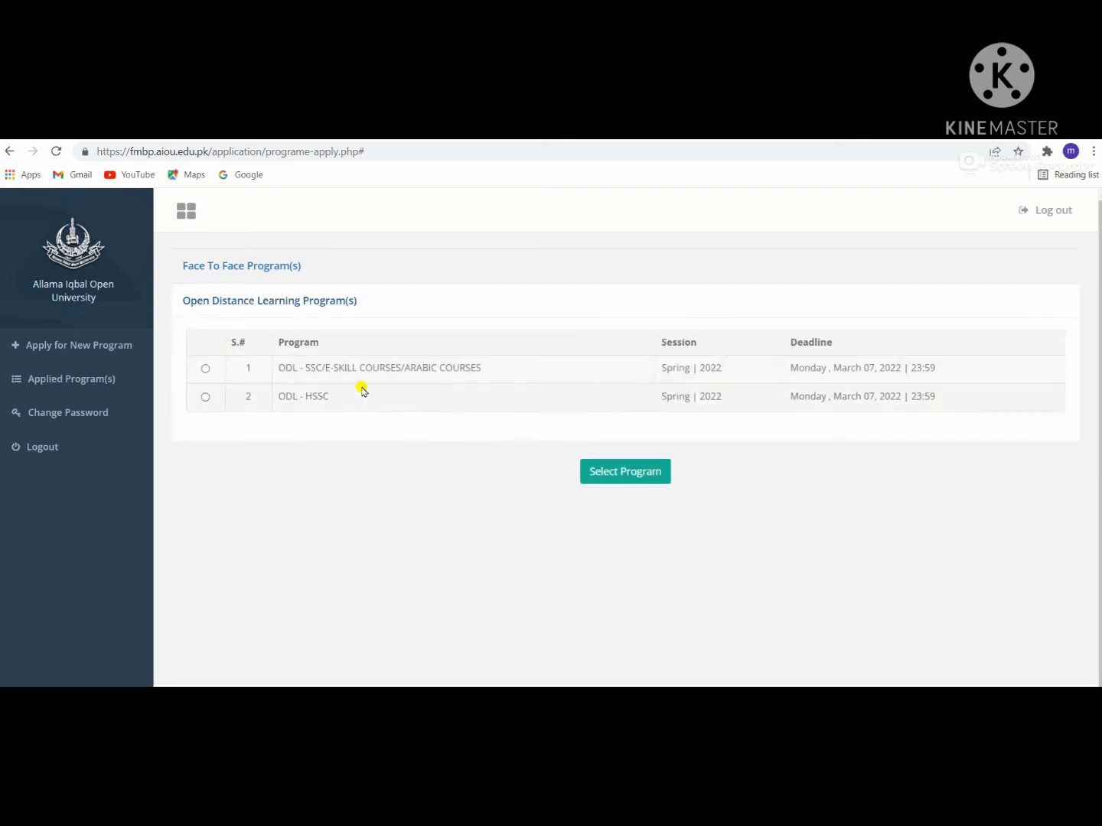
pyautogui.click(204, 371)
pyautogui.click(602, 475)
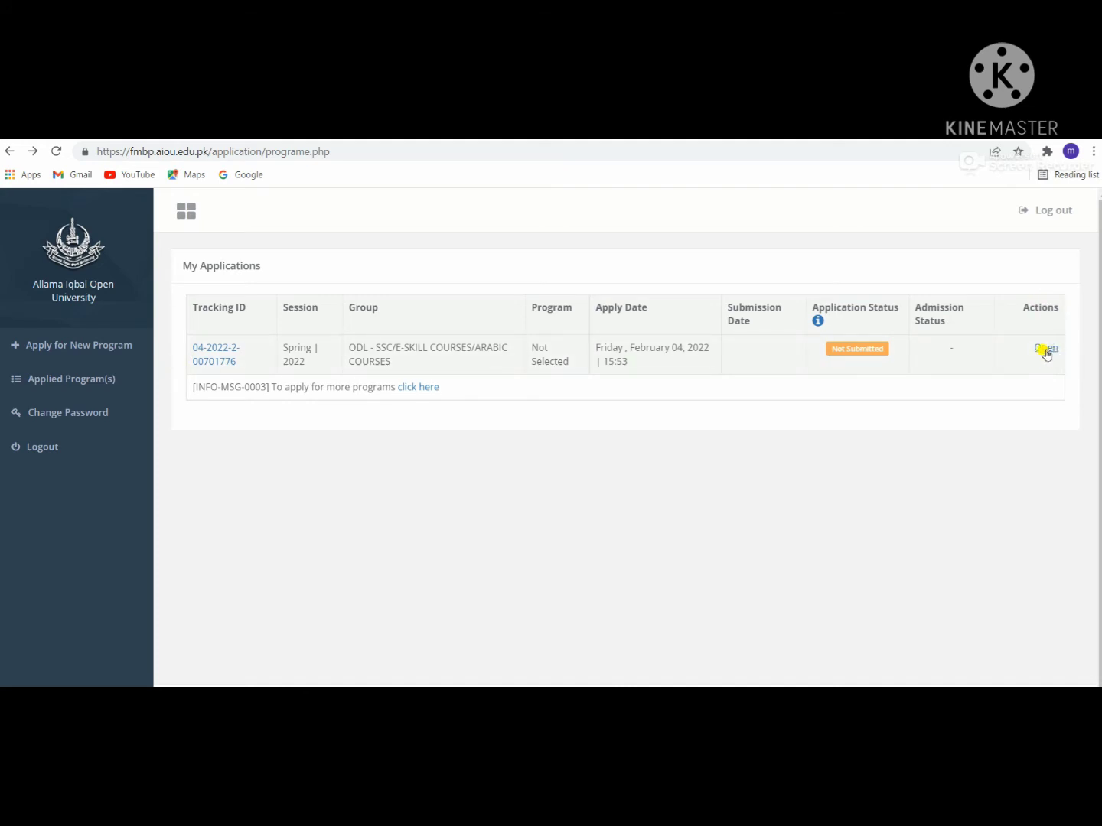
# Open the Not Submitted application from My Applications and scroll to its sections.
pyautogui.click(1046, 348)
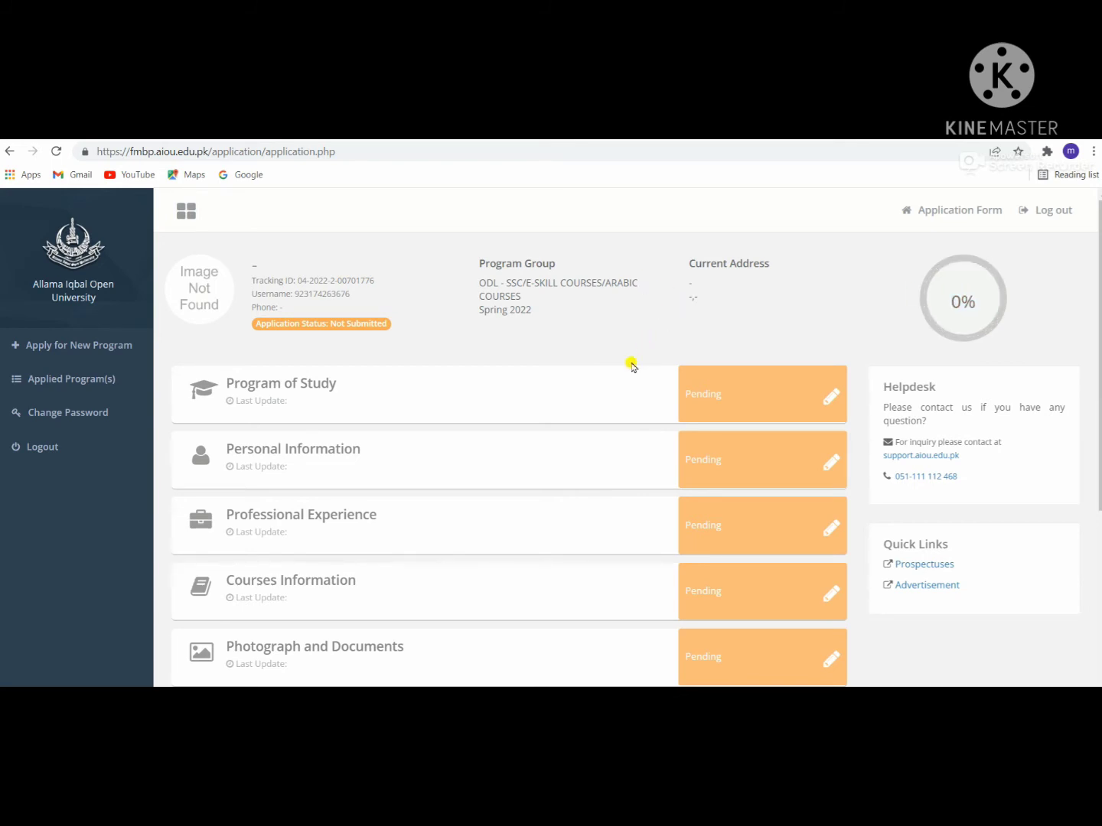
pyautogui.scroll(-1, 631, 366)
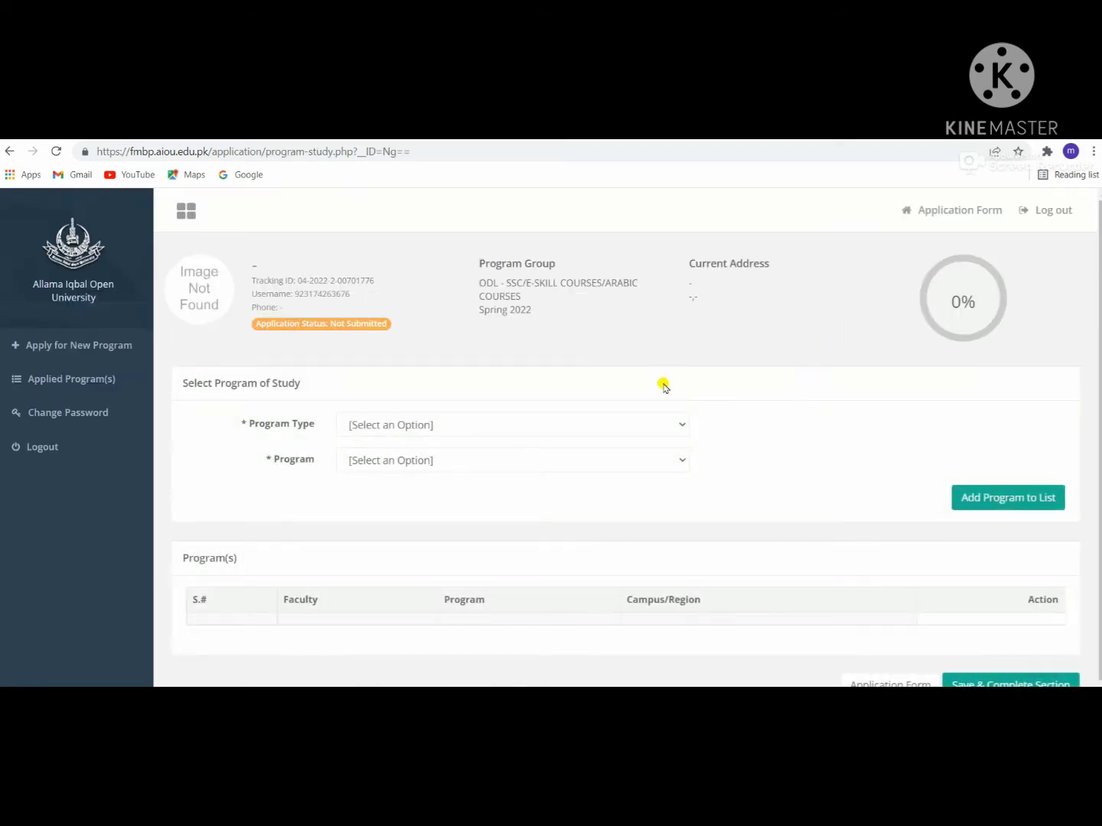
# Add the LOCAL program E COMMERCE & SKILL DEVELOPMENT COURSES to the list and save Program of Study.
pyautogui.scroll(-1, 782, 381)
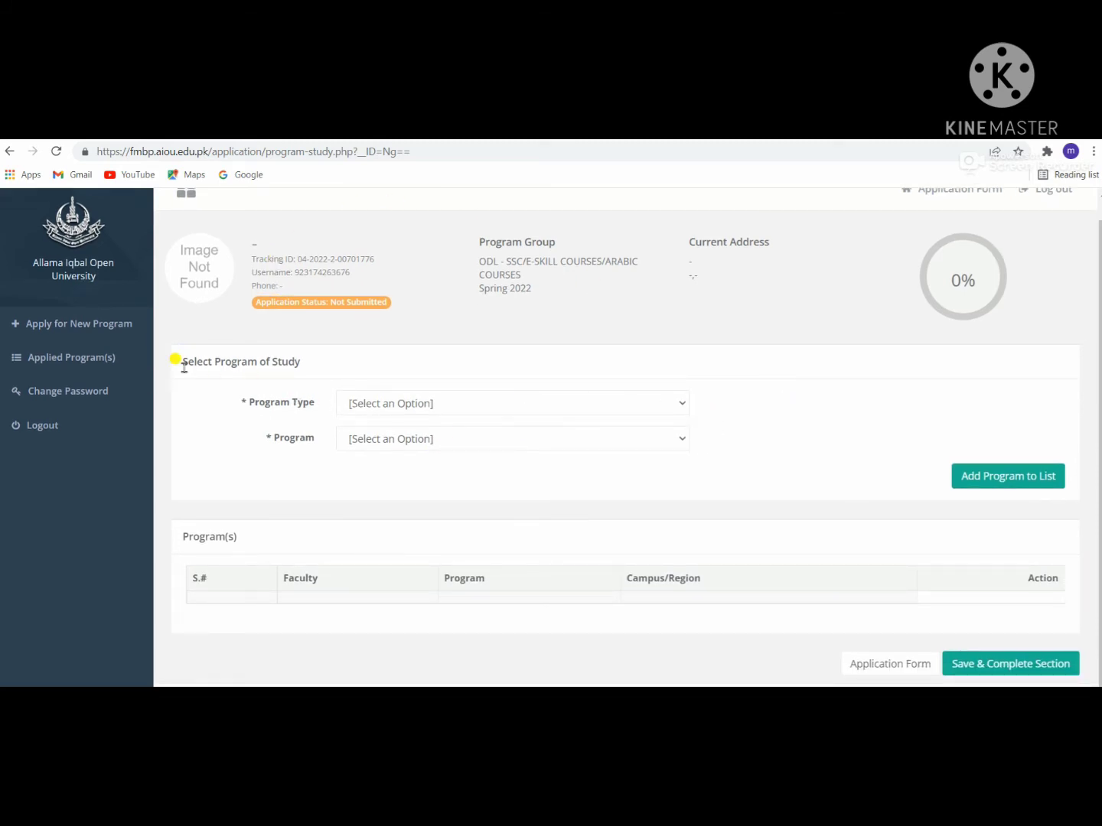
pyautogui.click(678, 409)
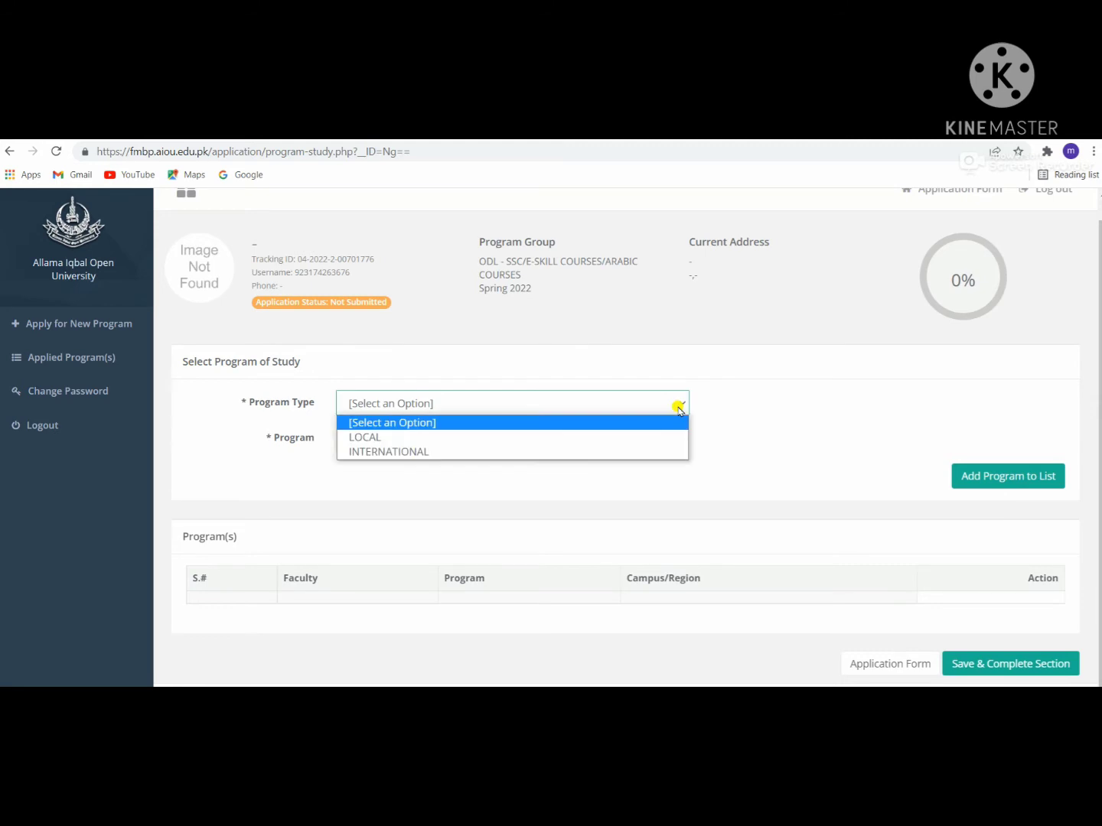
pyautogui.click(495, 442)
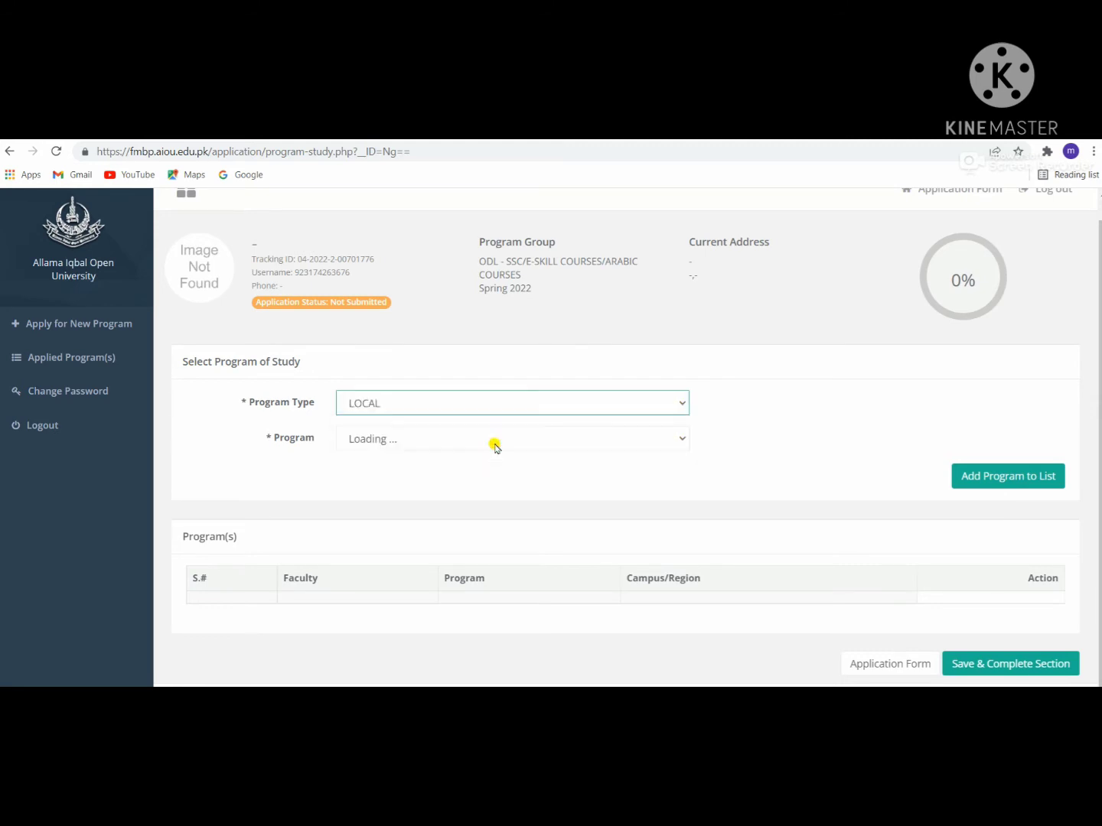
pyautogui.click(676, 440)
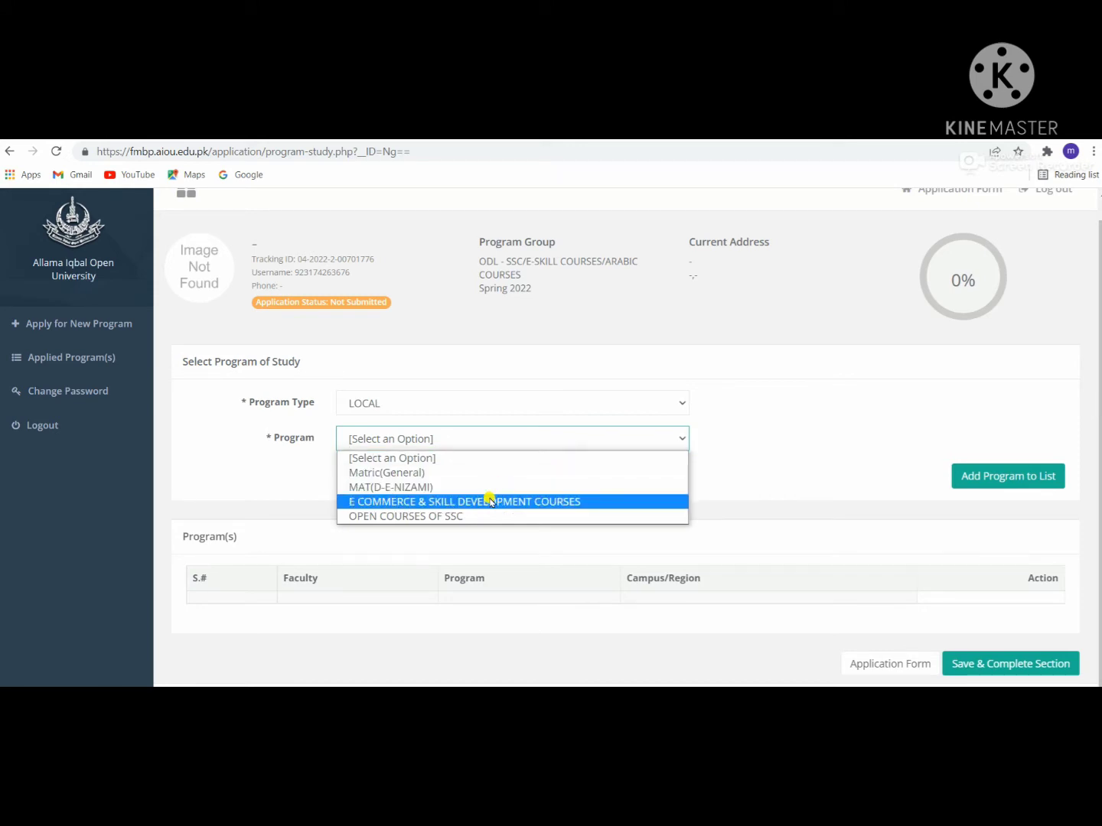
pyautogui.click(490, 502)
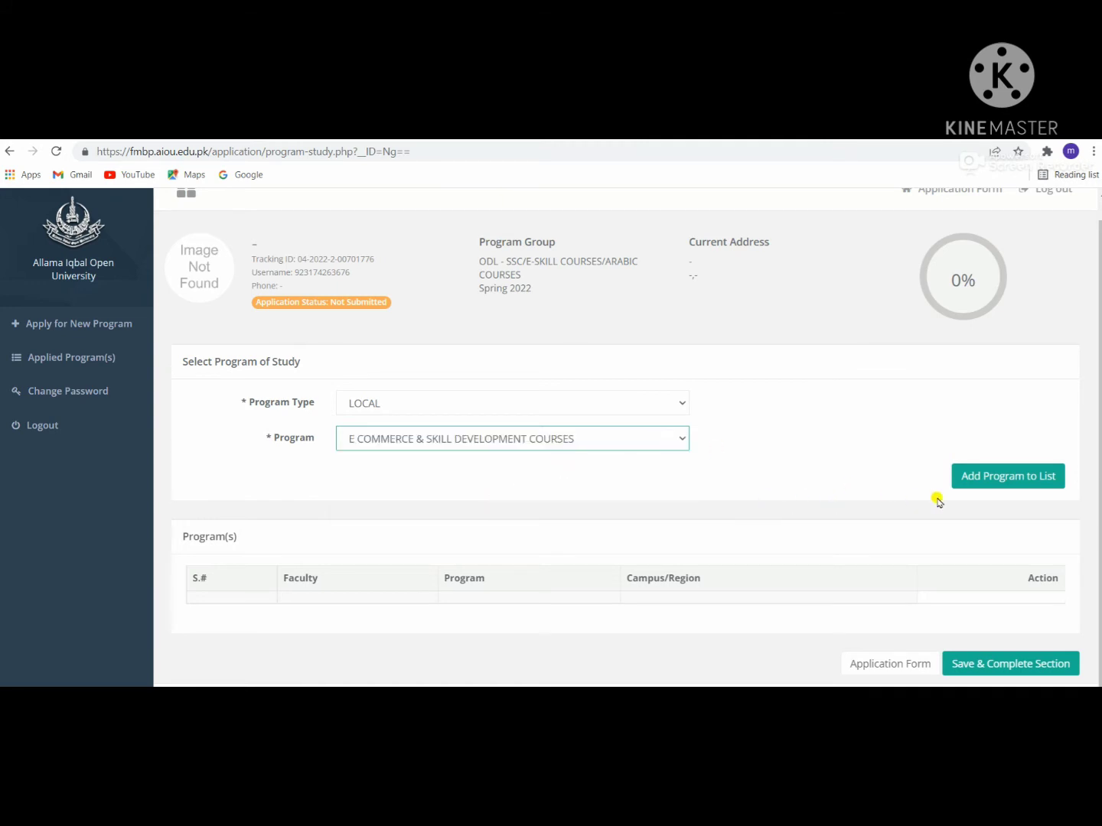
pyautogui.click(997, 482)
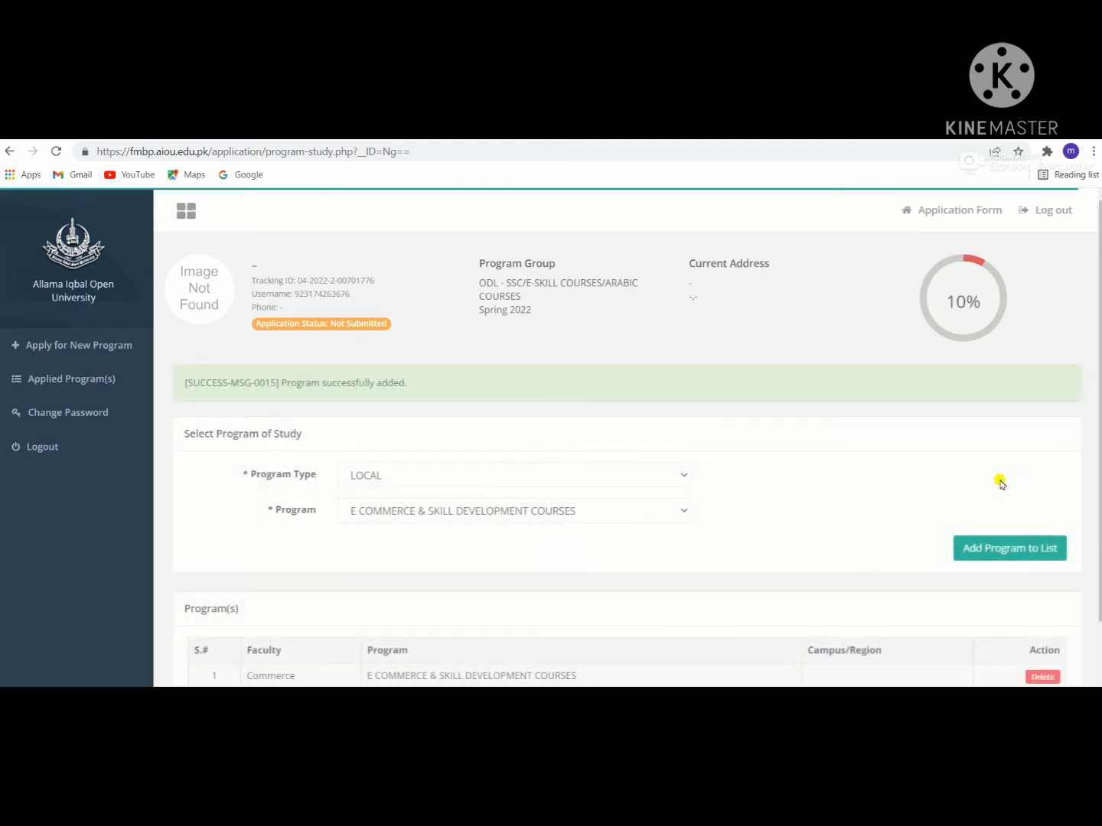
pyautogui.scroll(-1, 956, 574)
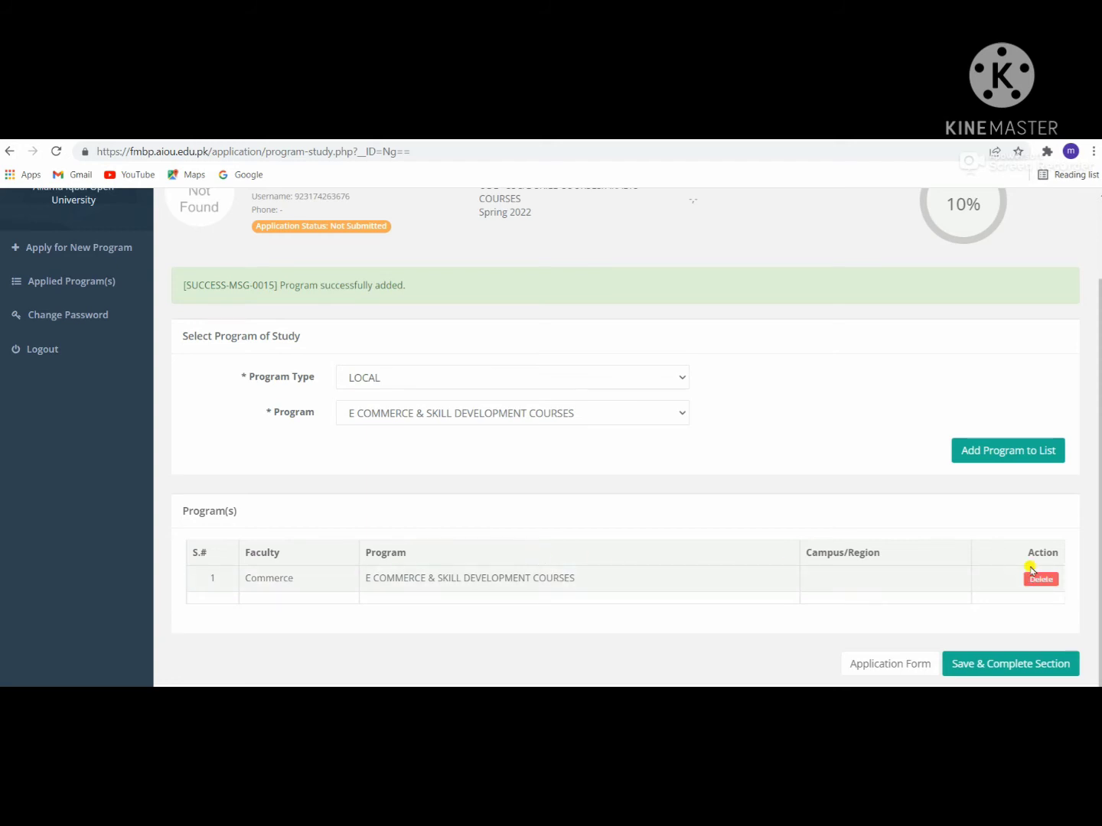
pyautogui.click(999, 663)
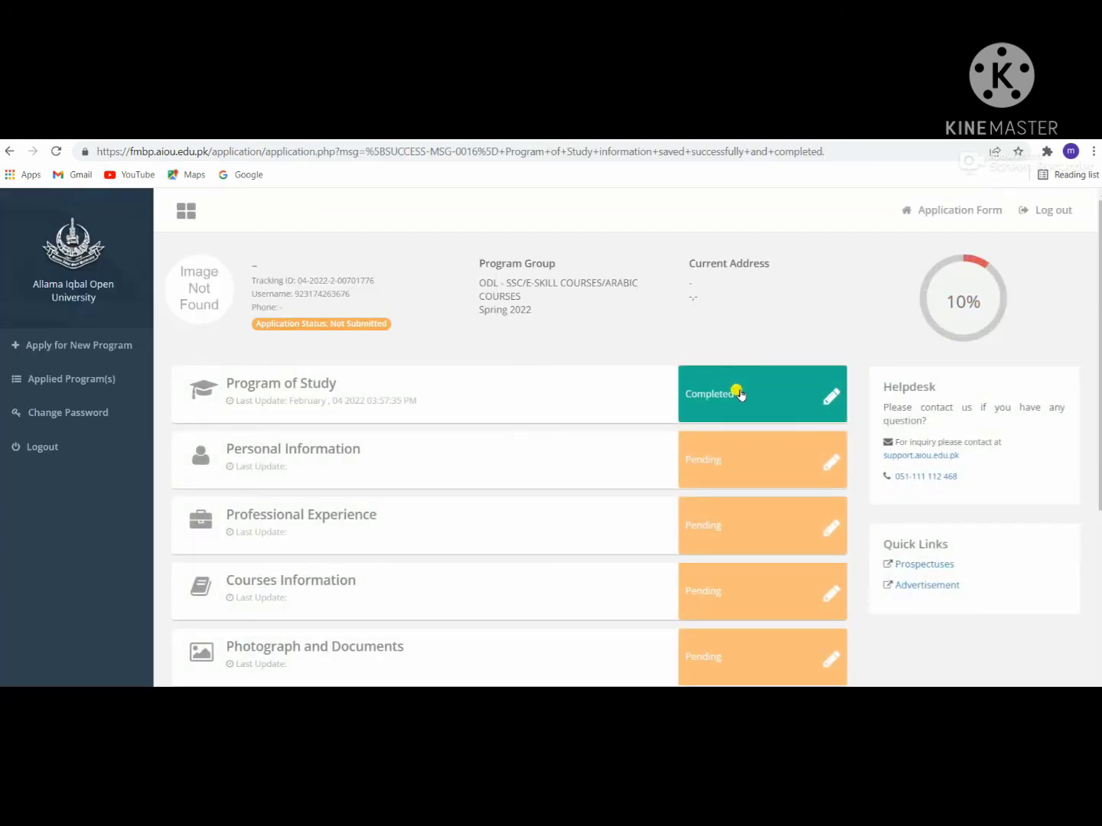
# Keep Disability as None and Religion as Muslim on the personal information form.
pyautogui.scroll(-1, 777, 398)
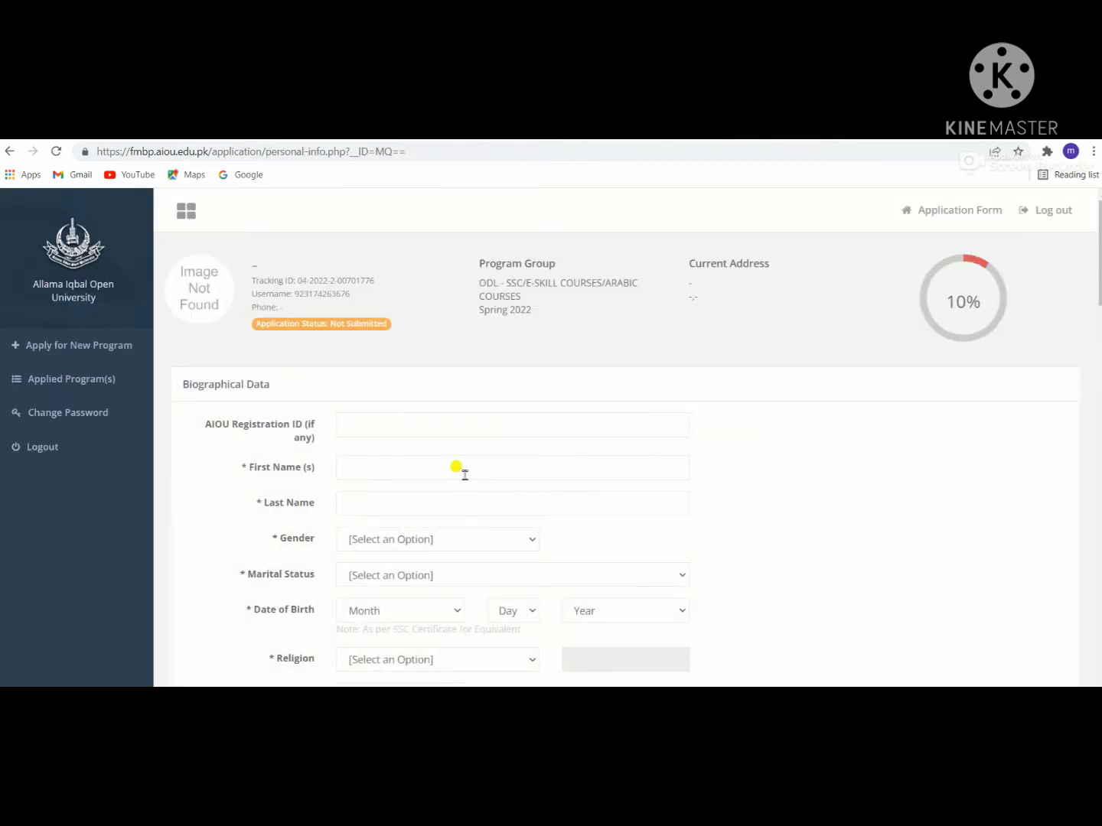
pyautogui.scroll(-2, 456, 467)
pyautogui.click(399, 279)
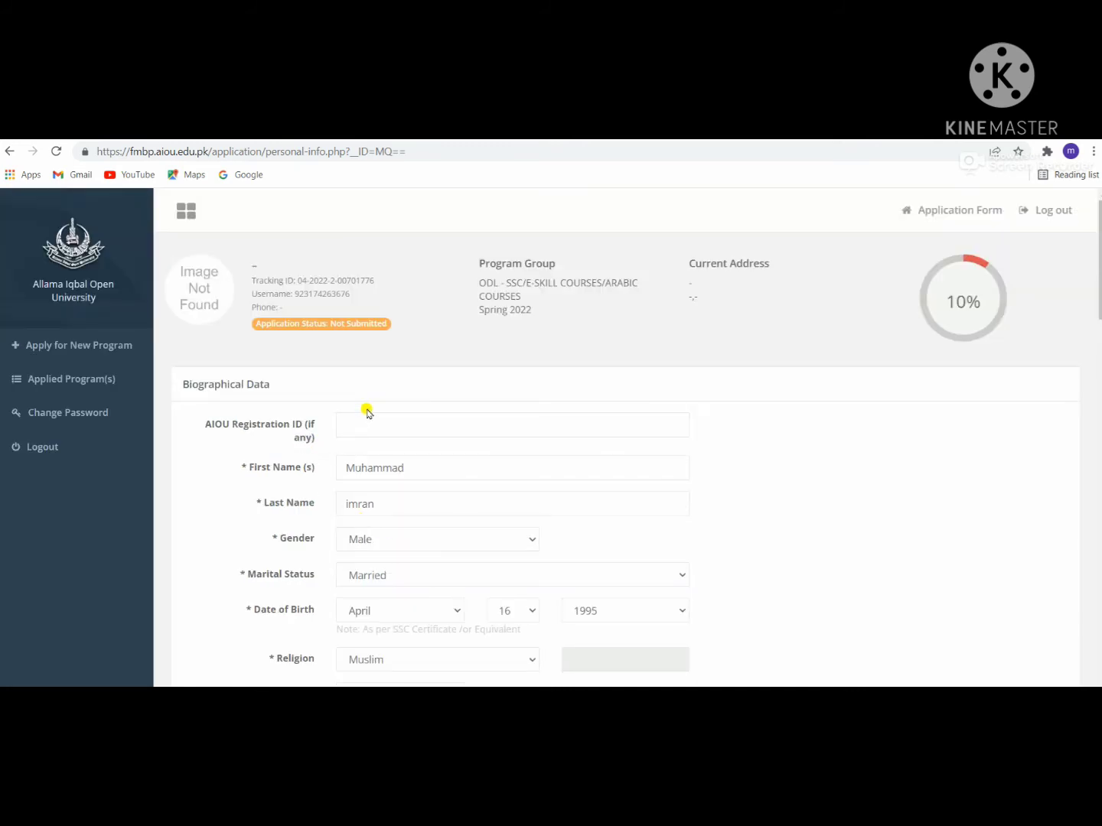
pyautogui.scroll(-1, 238, 397)
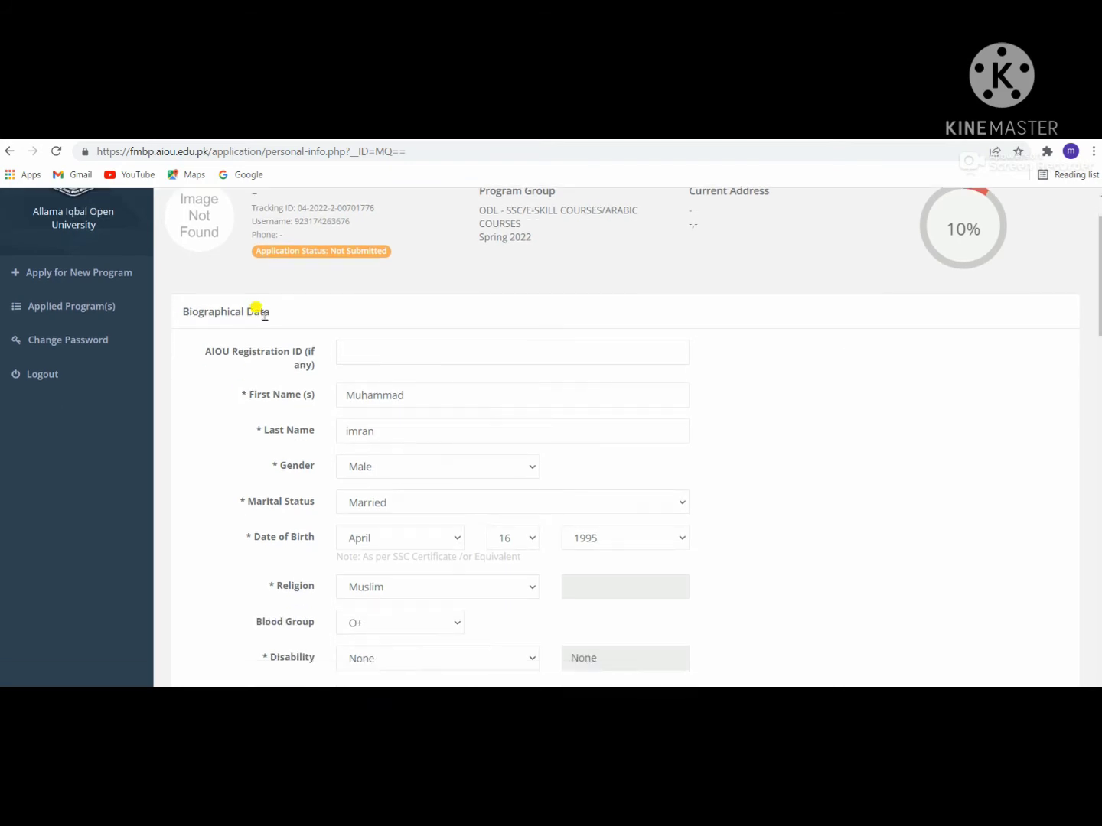
pyautogui.scroll(-2, 309, 369)
pyautogui.scroll(-1, 403, 348)
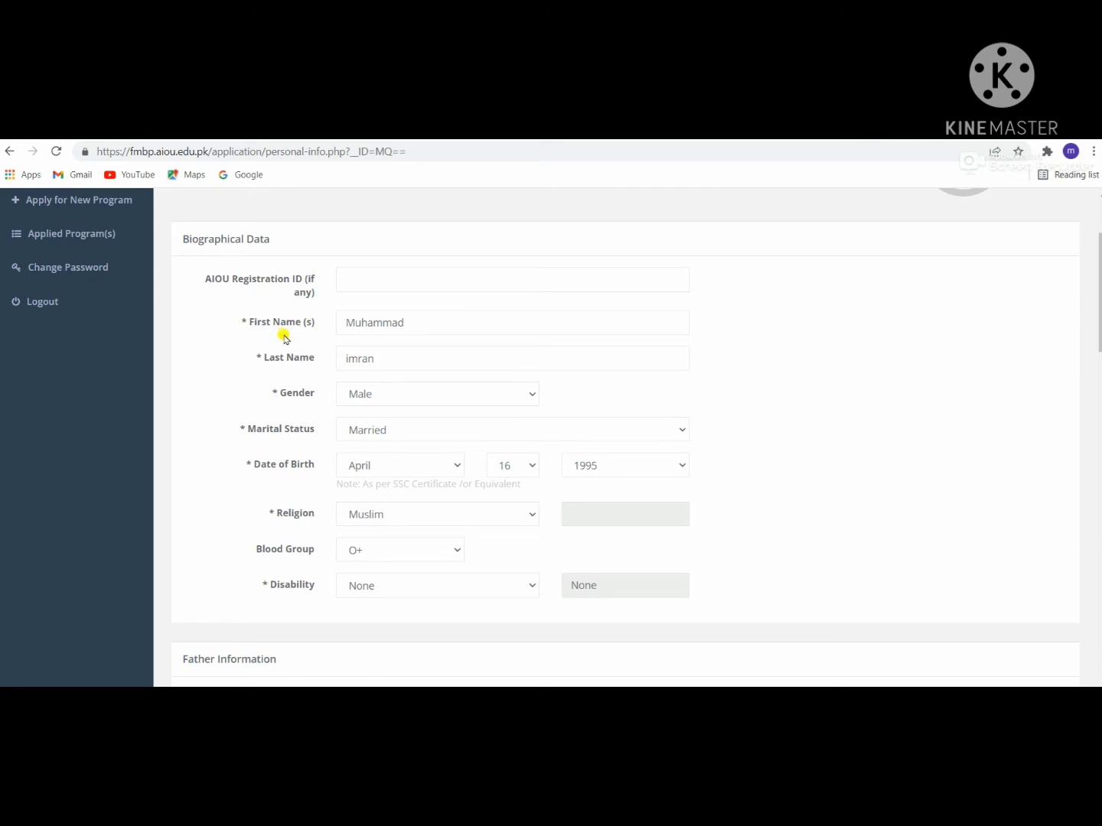
pyautogui.scroll(-1, 411, 327)
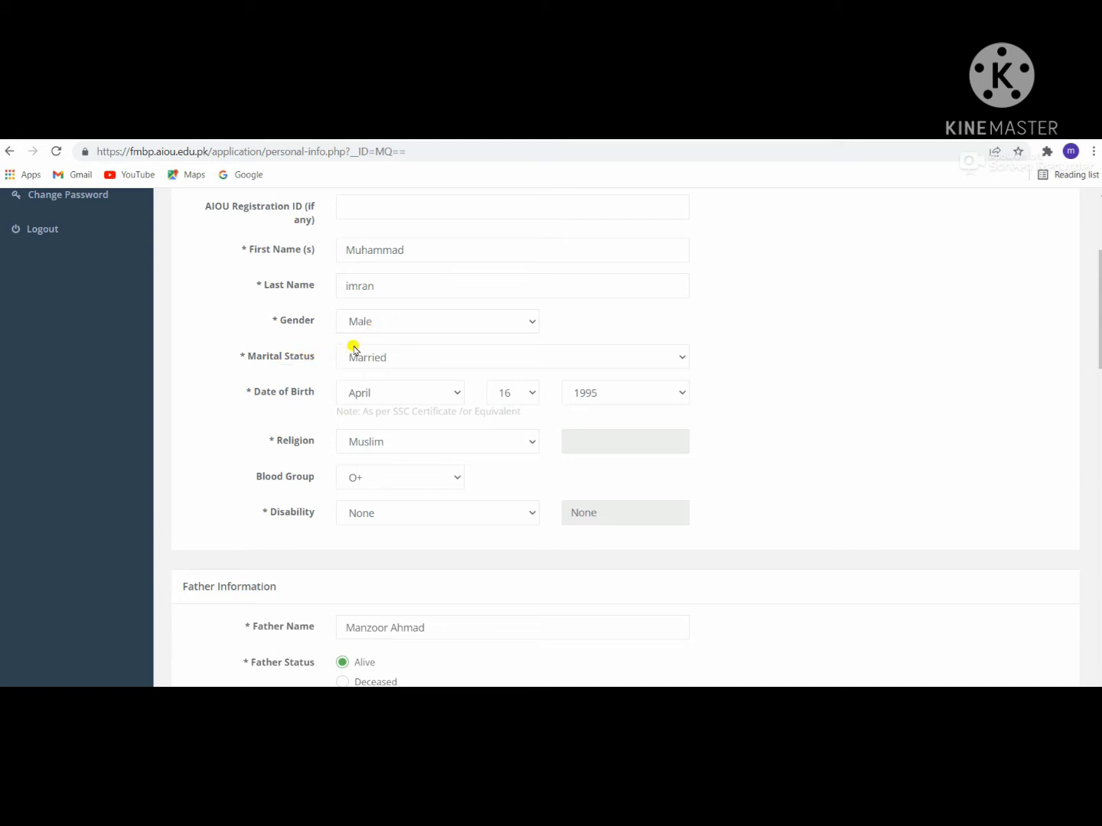
pyautogui.scroll(-1, 388, 348)
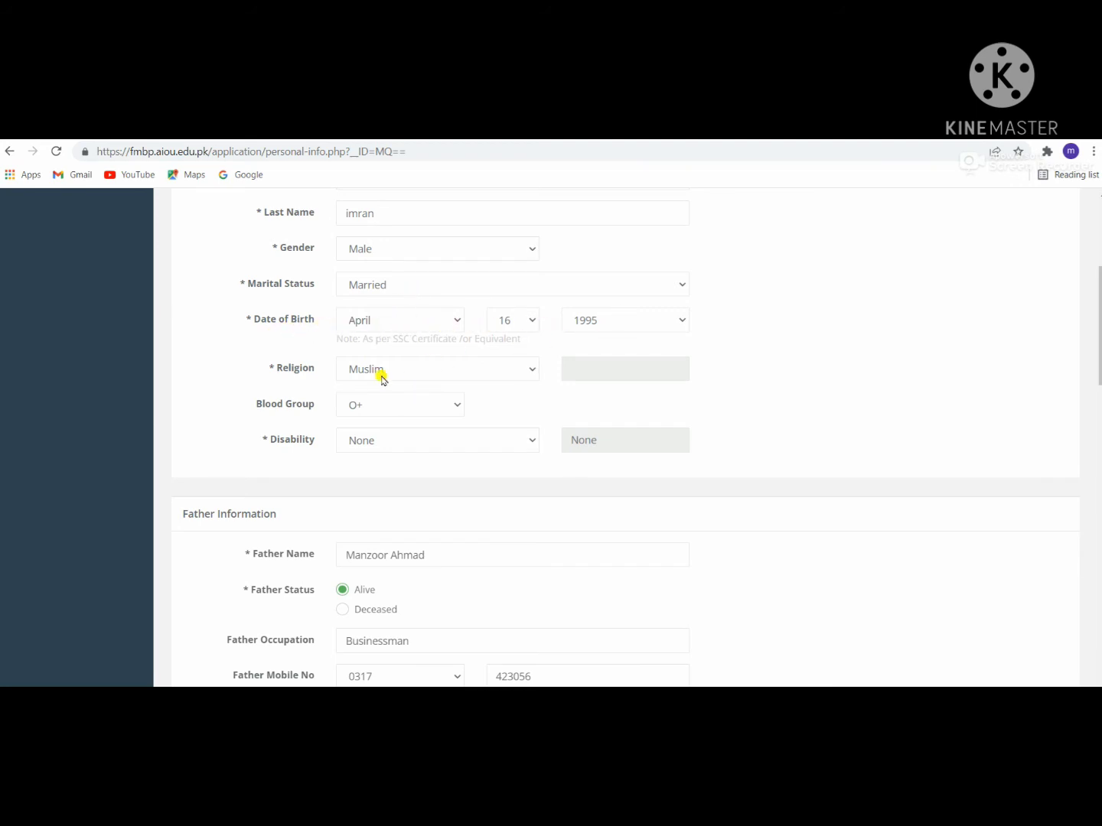
pyautogui.scroll(-2, 417, 371)
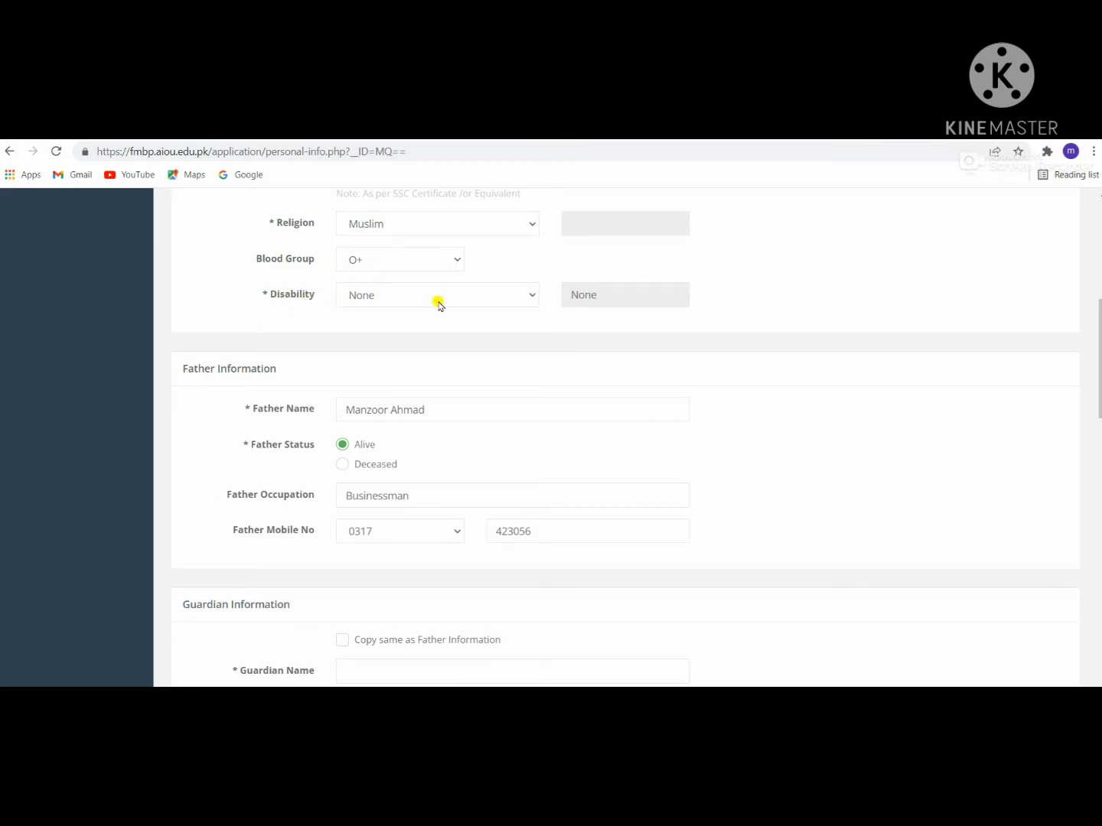
pyautogui.click(492, 299)
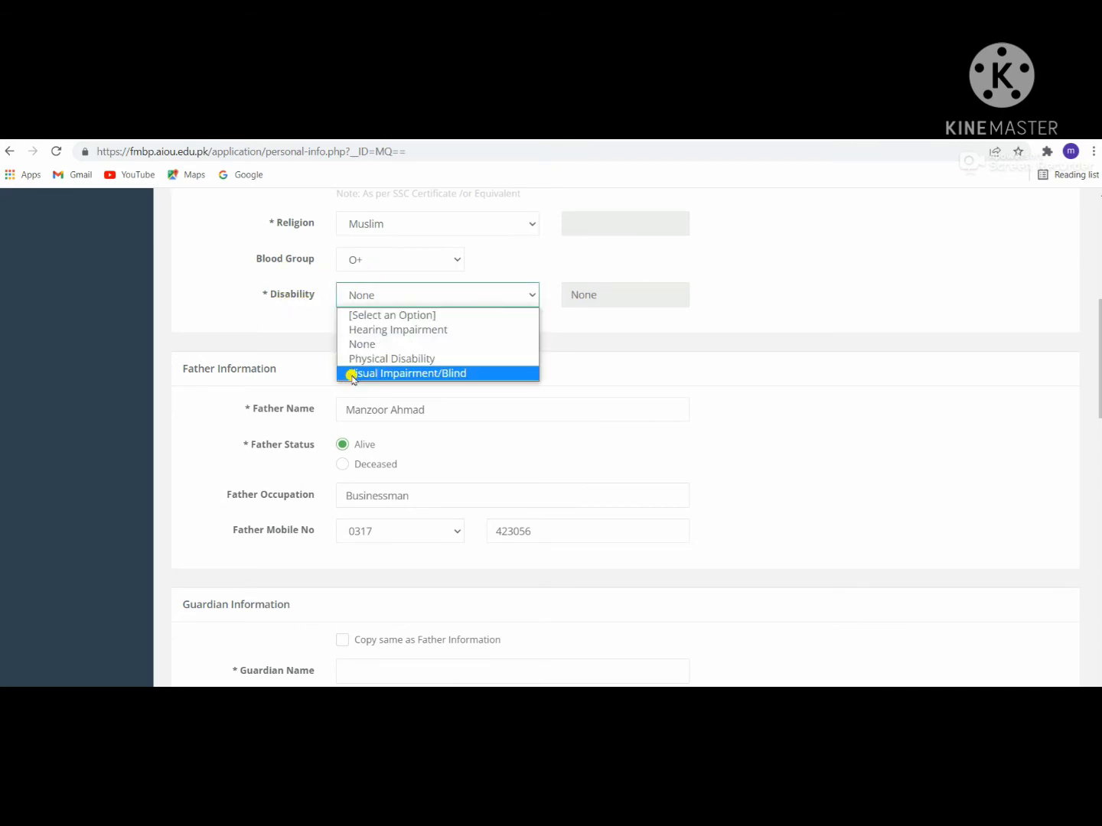
pyautogui.click(364, 346)
pyautogui.scroll(2, 434, 309)
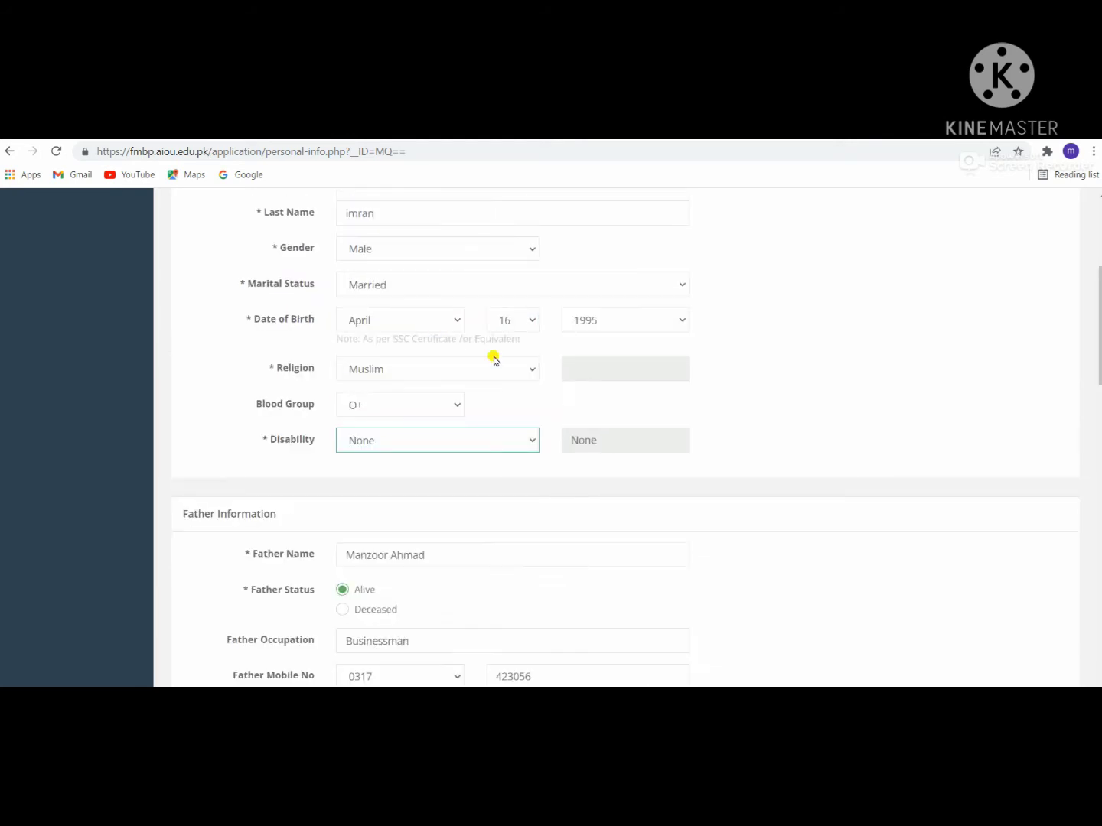
pyautogui.click(504, 368)
pyautogui.click(418, 396)
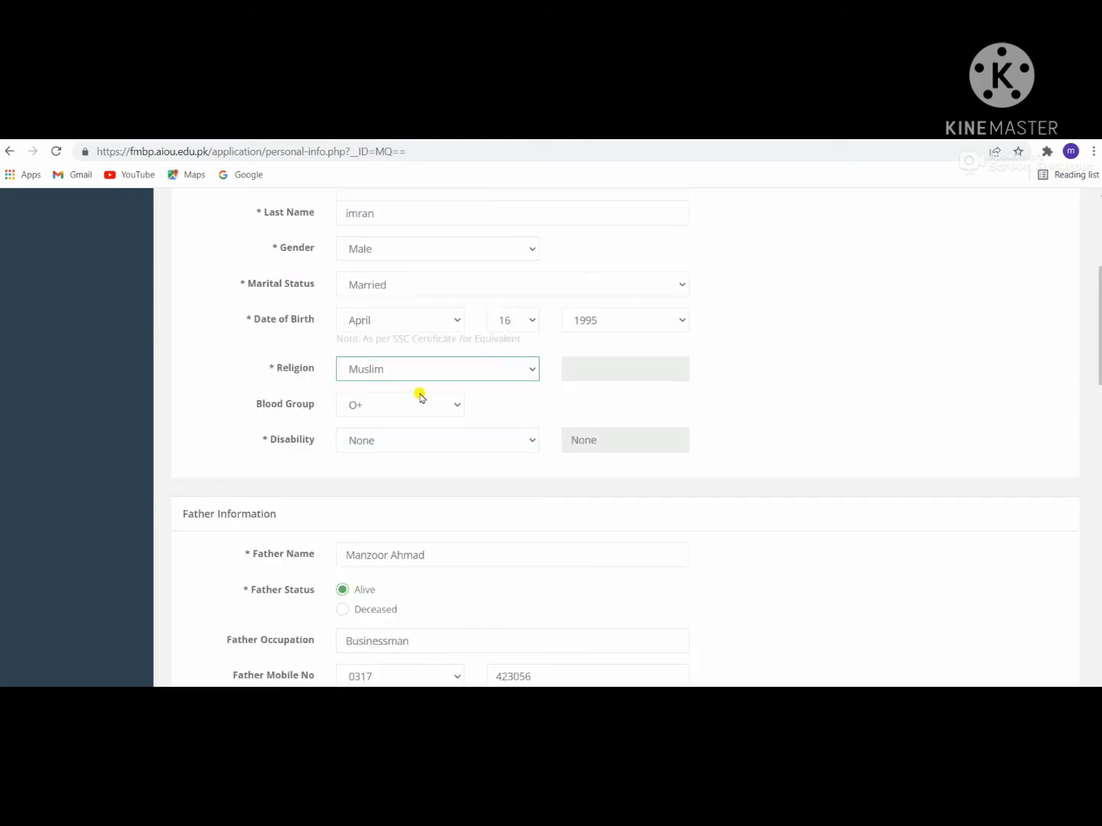
# Copy the father's information into the guardian details.
pyautogui.scroll(-2, 409, 444)
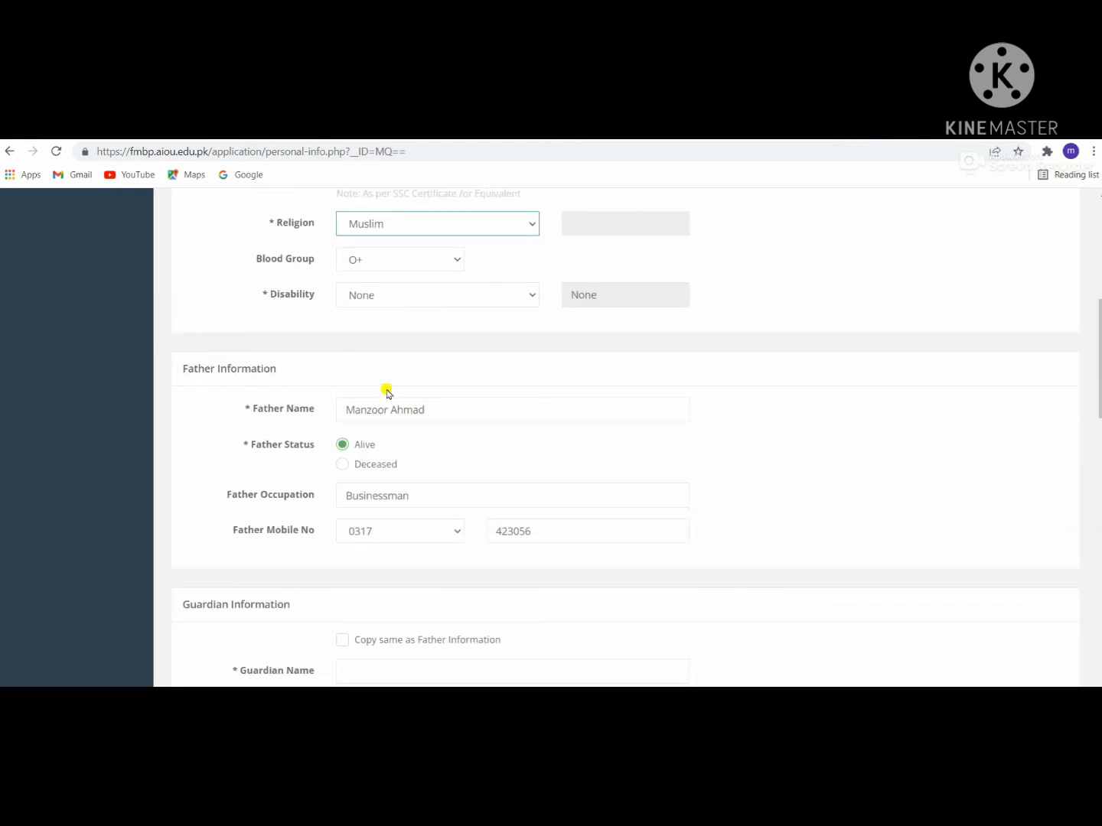
pyautogui.scroll(-1, 398, 386)
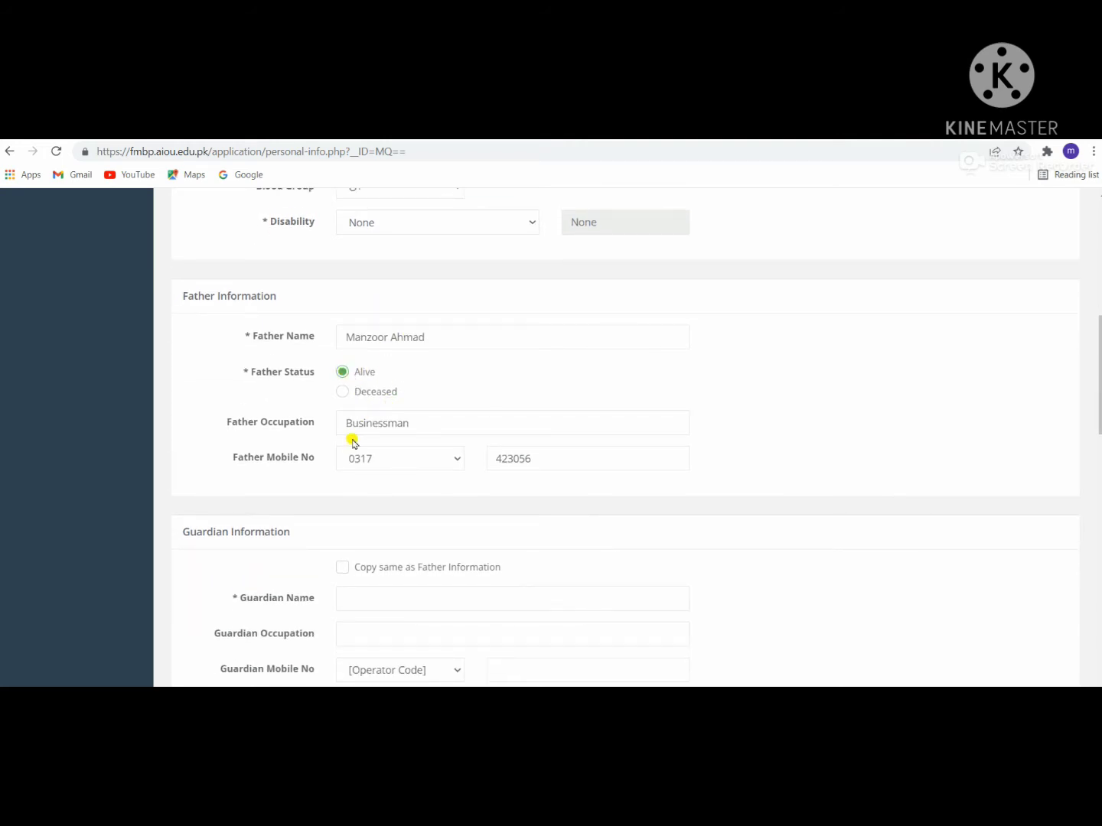
pyautogui.scroll(-1, 410, 423)
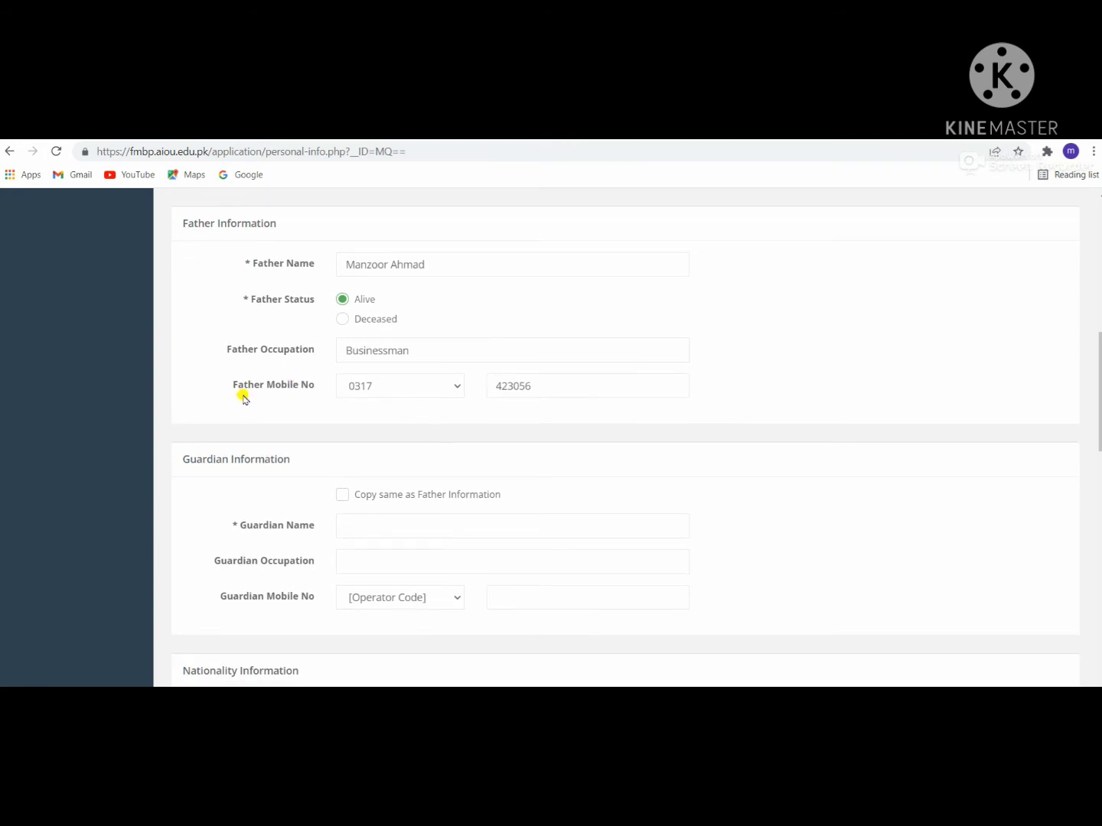
pyautogui.scroll(-1, 553, 381)
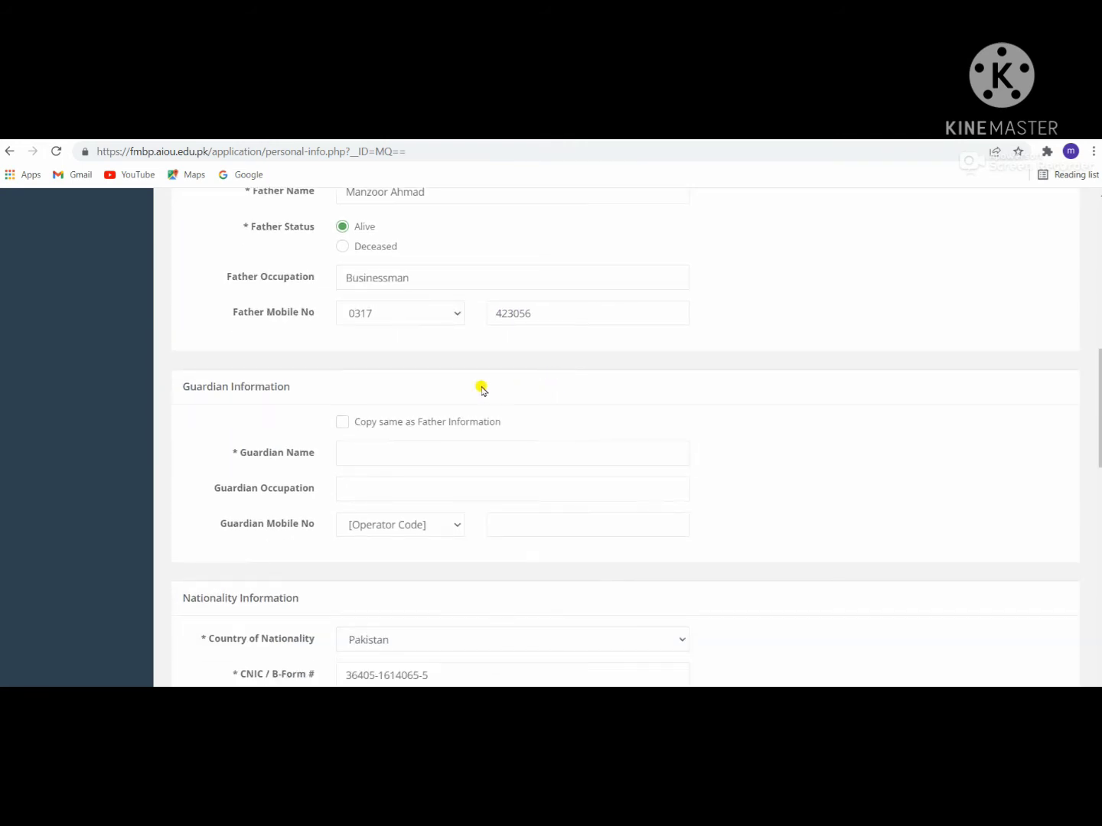
pyautogui.scroll(-1, 306, 430)
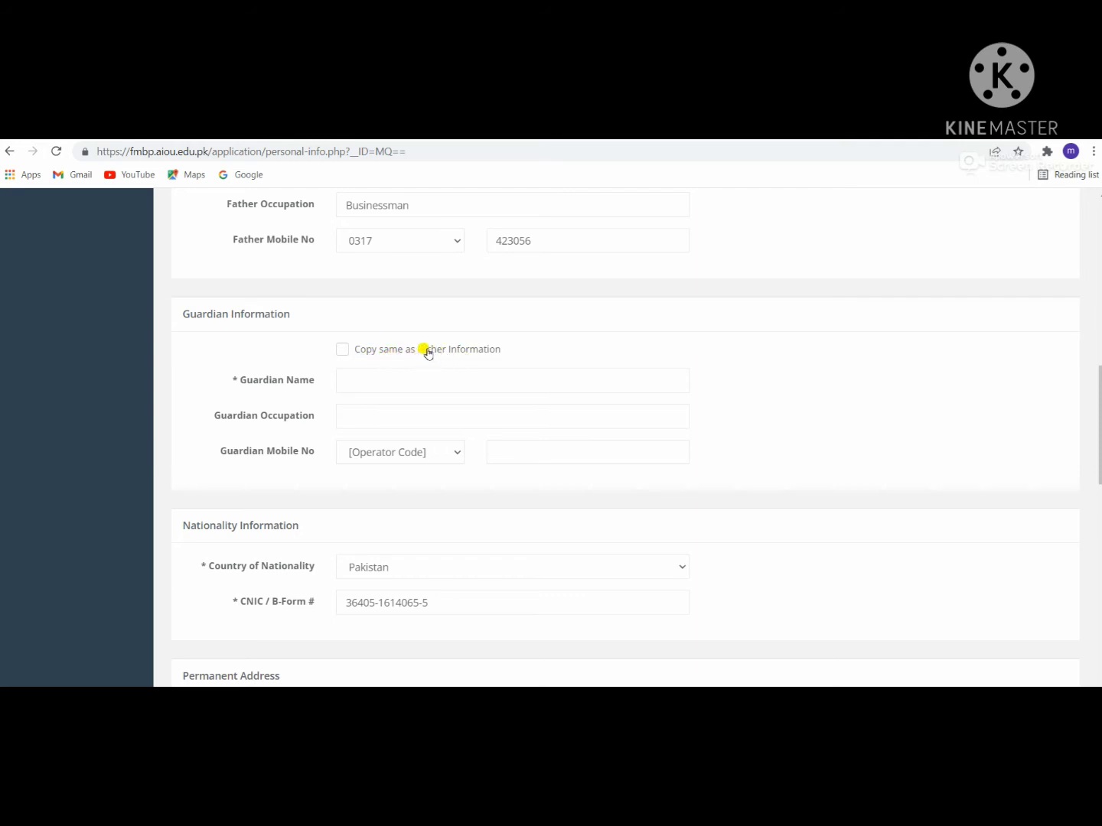
pyautogui.click(342, 349)
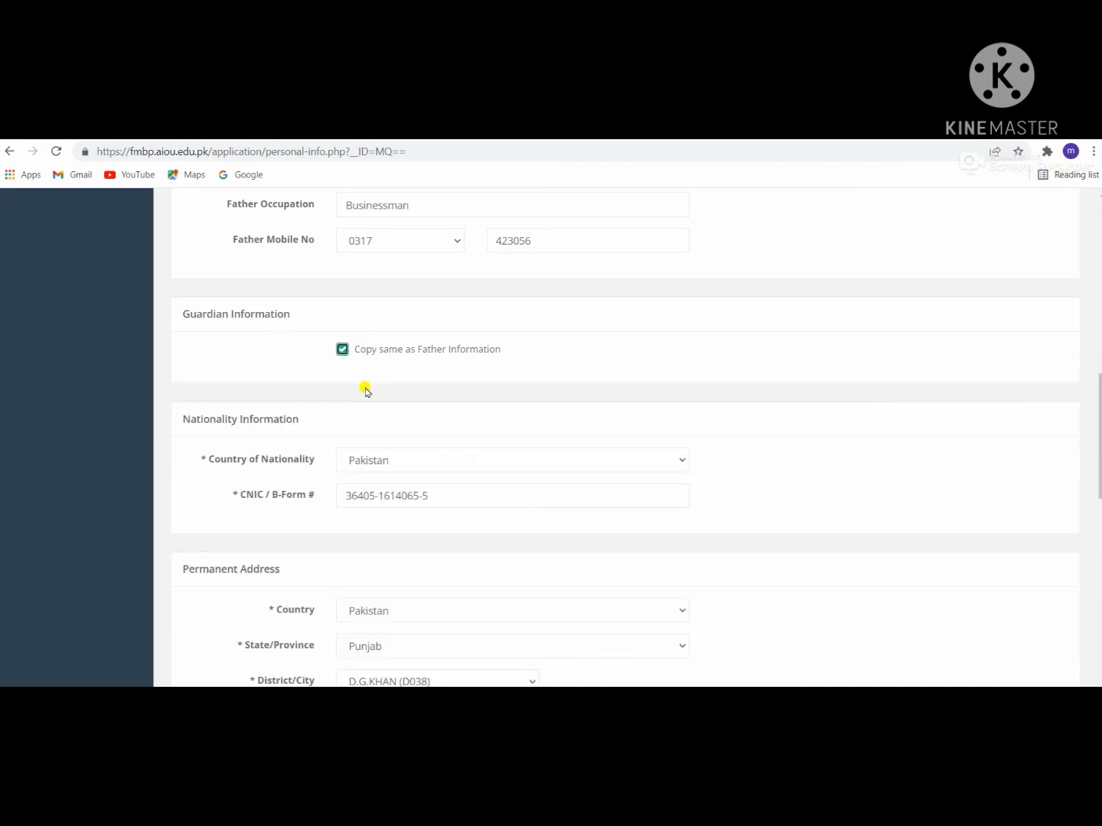
pyautogui.scroll(-2, 365, 391)
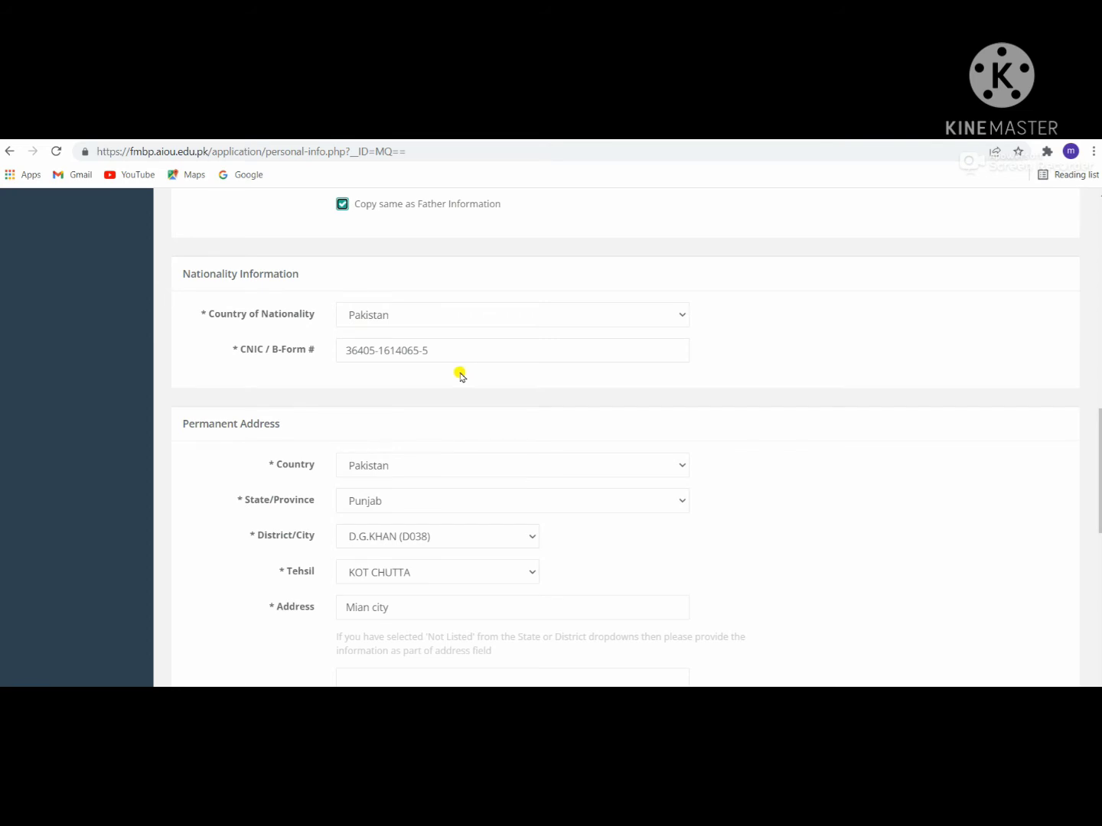
# Set the mailing address to copy the permanent address.
pyautogui.scroll(-2, 459, 374)
pyautogui.scroll(1, 374, 290)
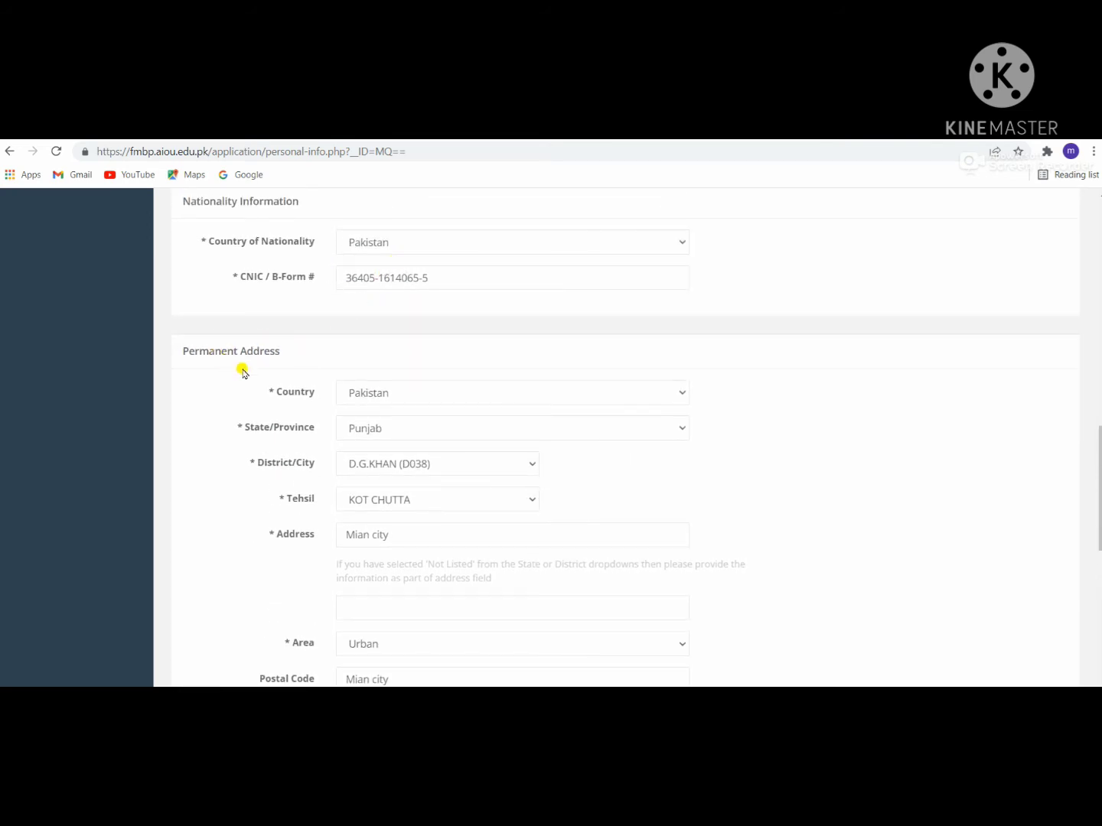
pyautogui.scroll(-1, 444, 418)
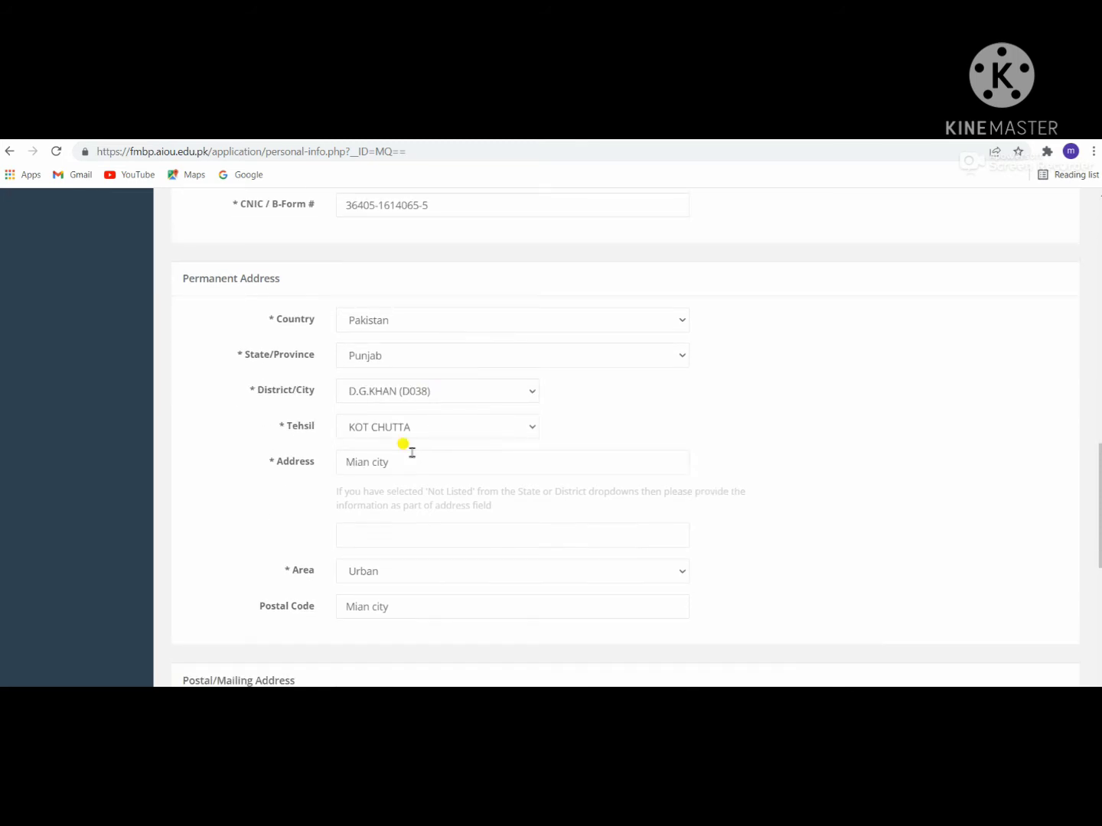
pyautogui.scroll(-1, 411, 453)
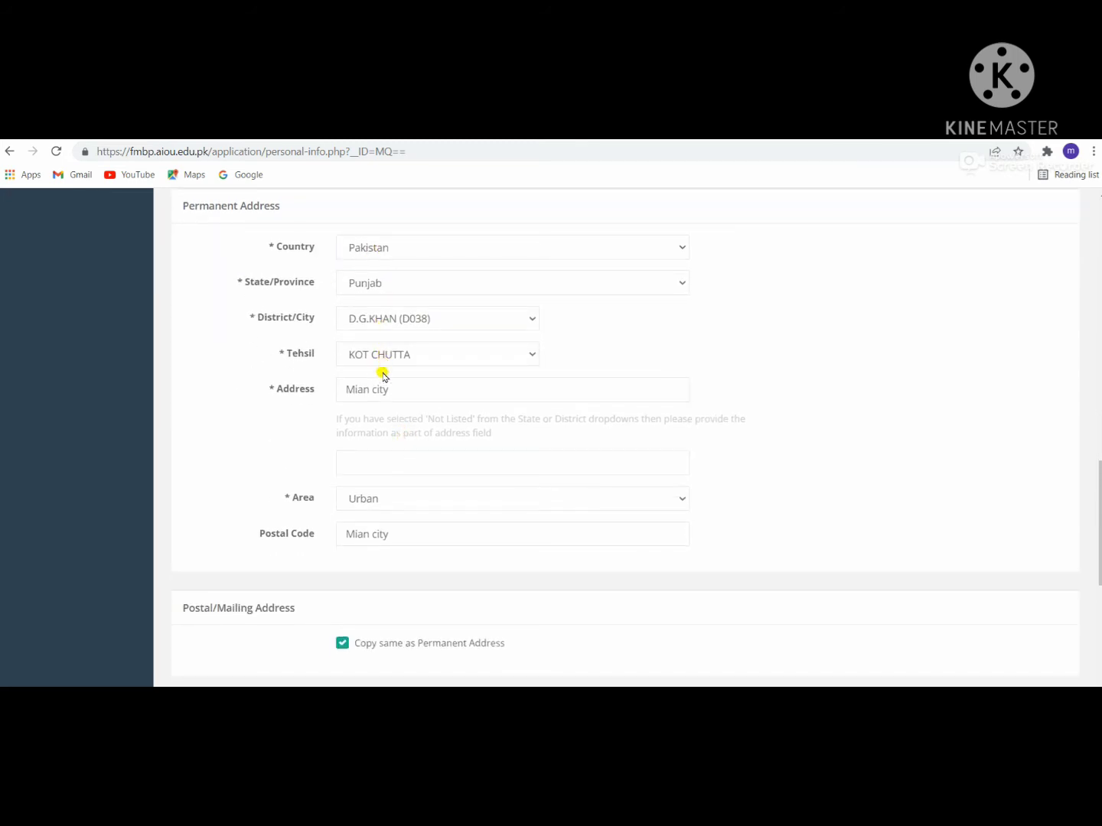
pyautogui.scroll(-2, 380, 390)
pyautogui.scroll(-1, 381, 381)
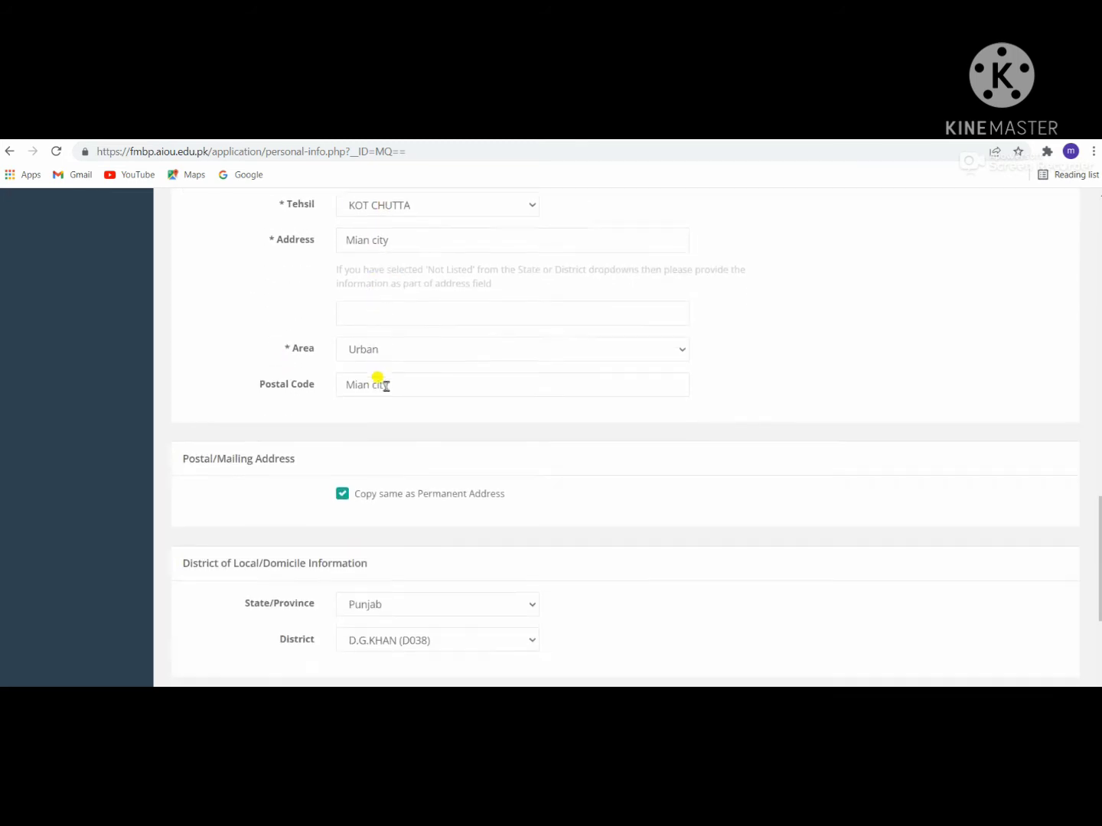
pyautogui.scroll(-1, 381, 320)
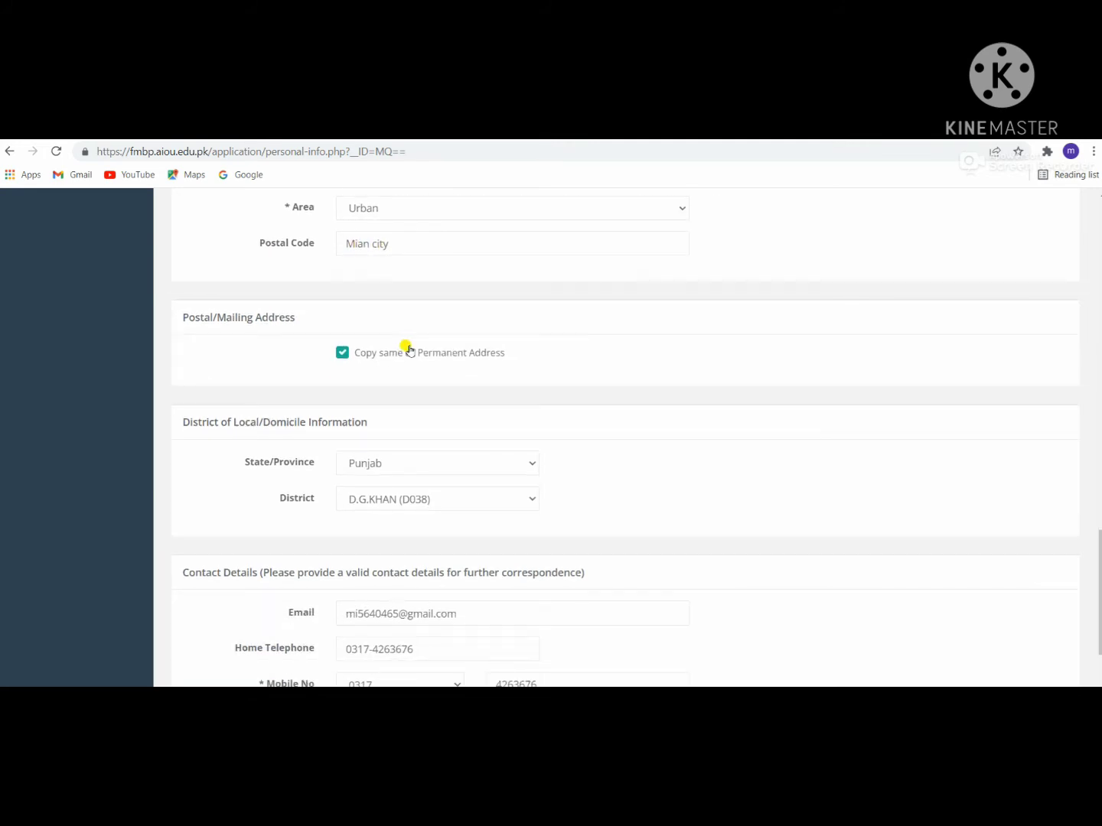
pyautogui.click(342, 353)
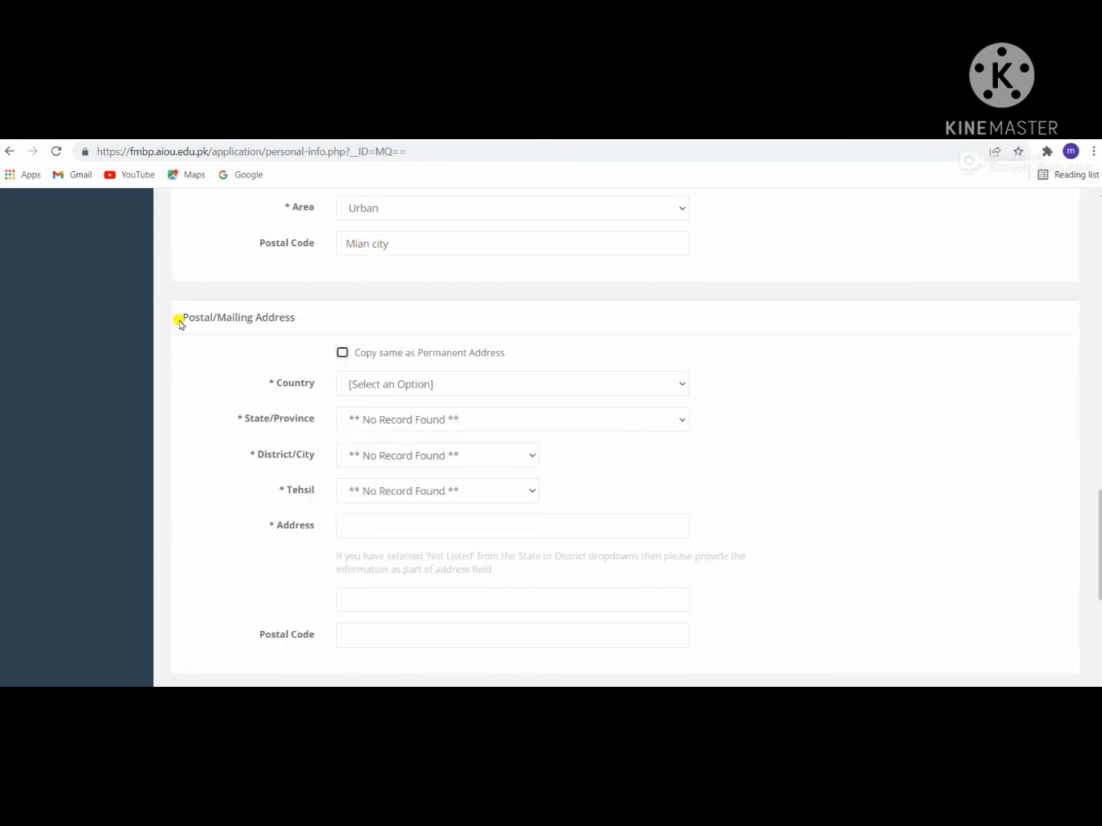
pyautogui.click(342, 352)
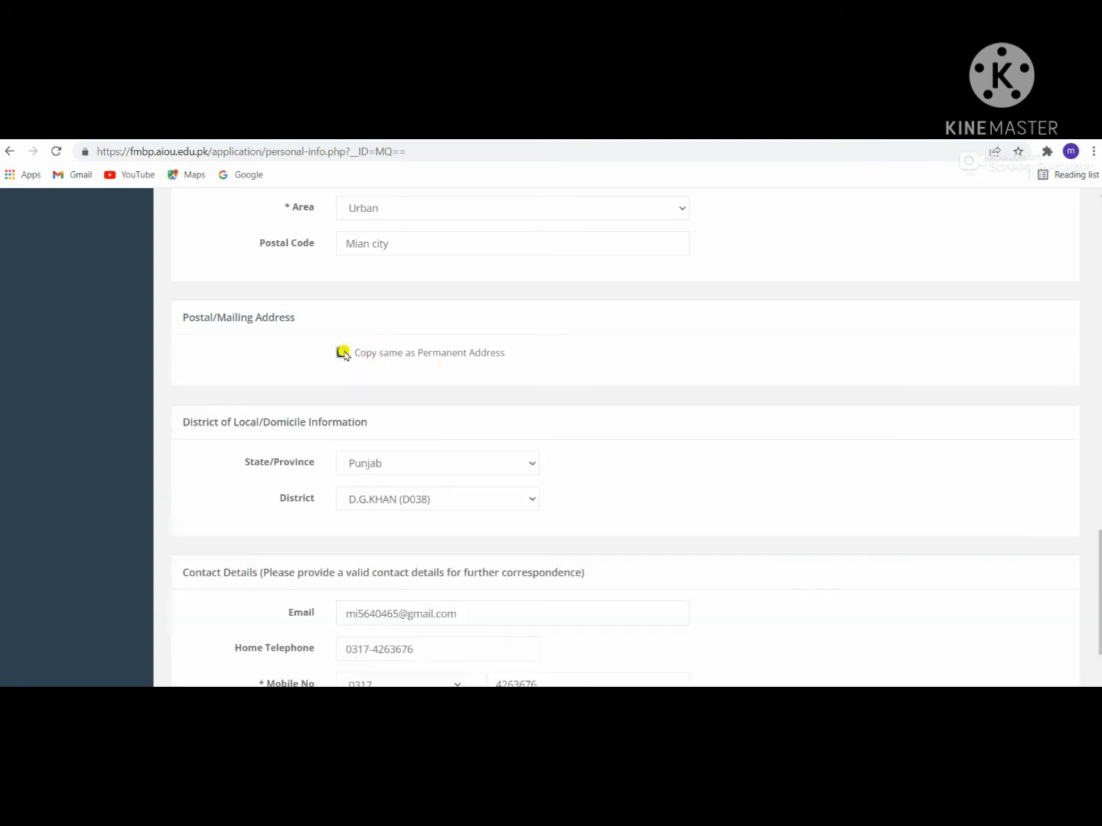
pyautogui.scroll(-1, 344, 354)
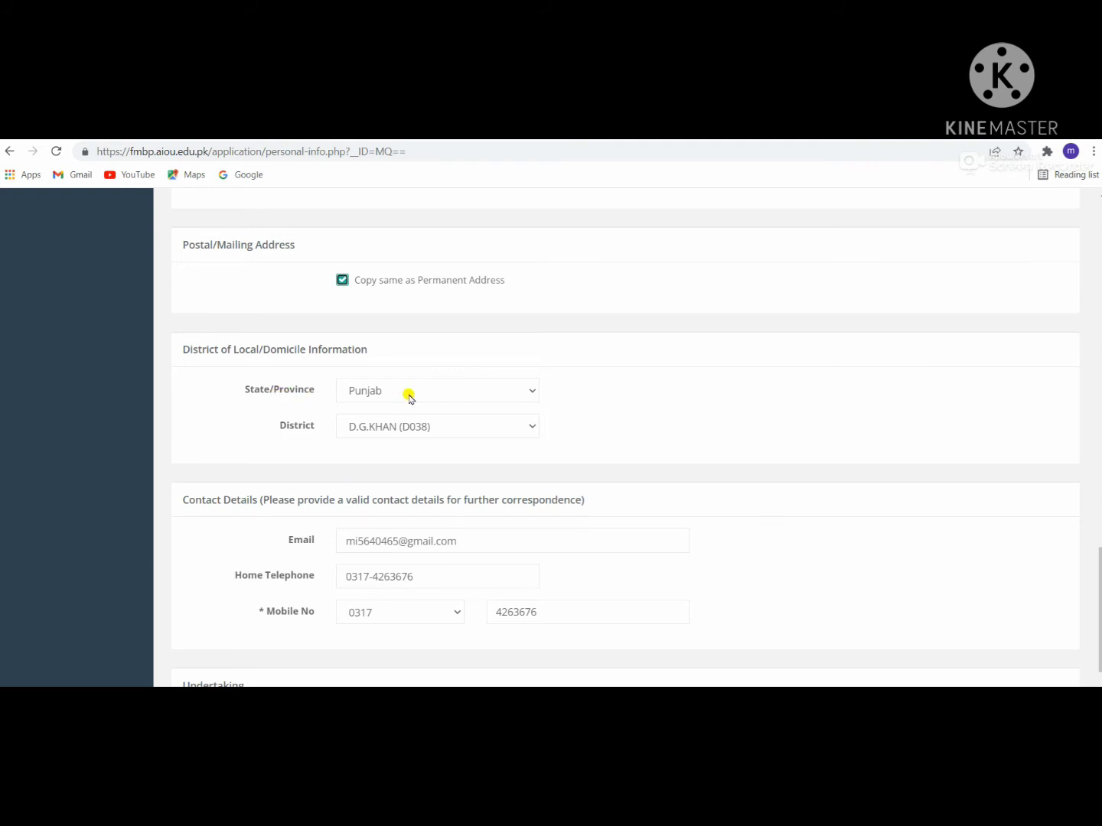
pyautogui.scroll(-1, 436, 367)
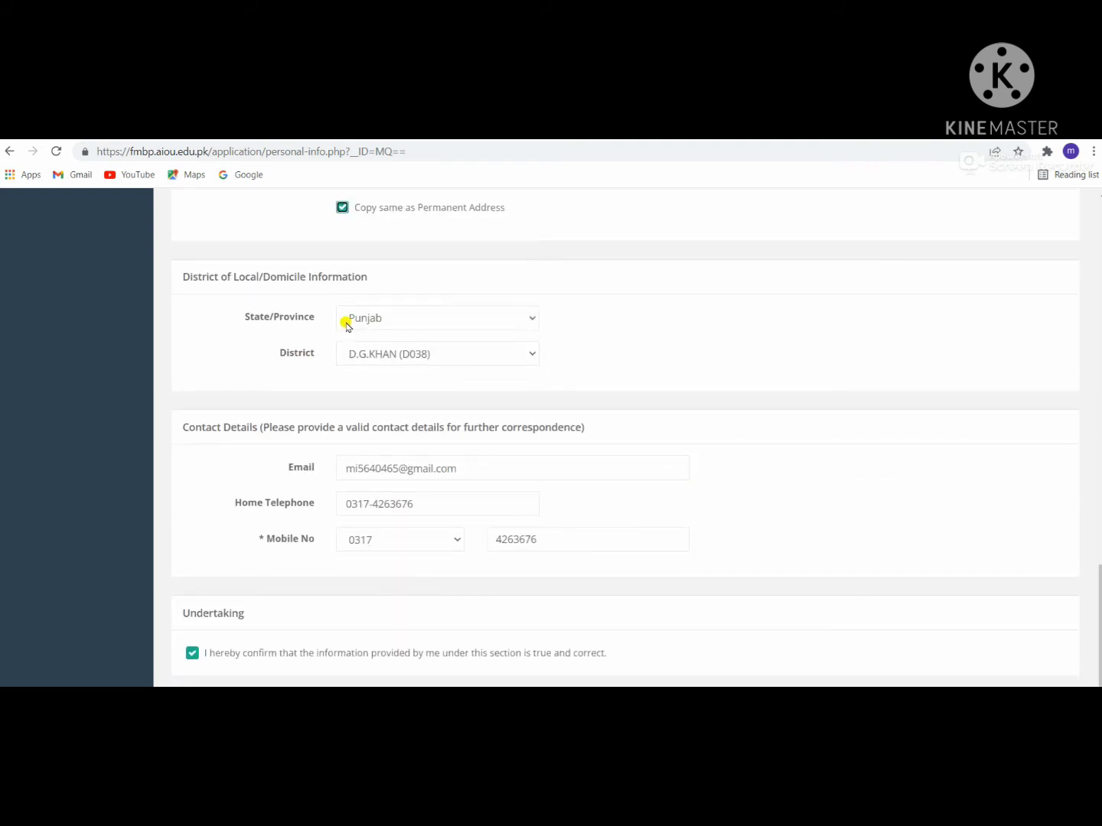
pyautogui.scroll(-1, 413, 361)
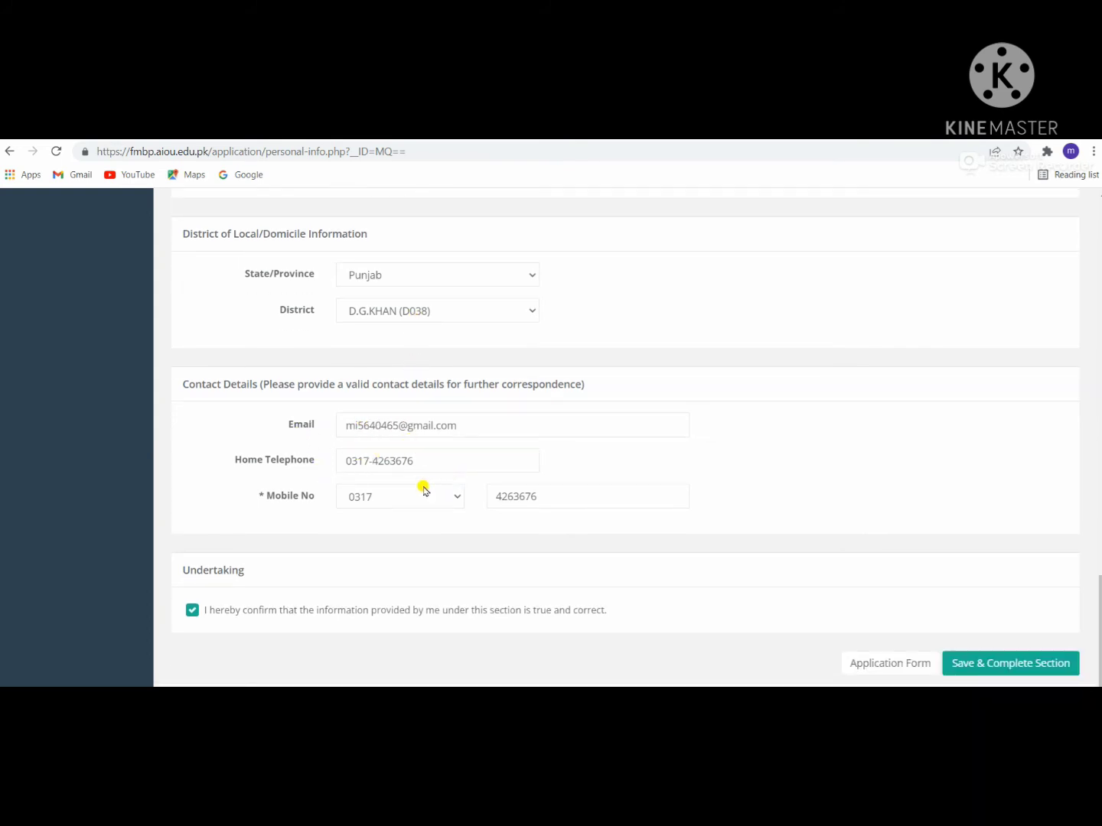
# Try saving the Personal Information section and let the browser store the address.
pyautogui.click(984, 666)
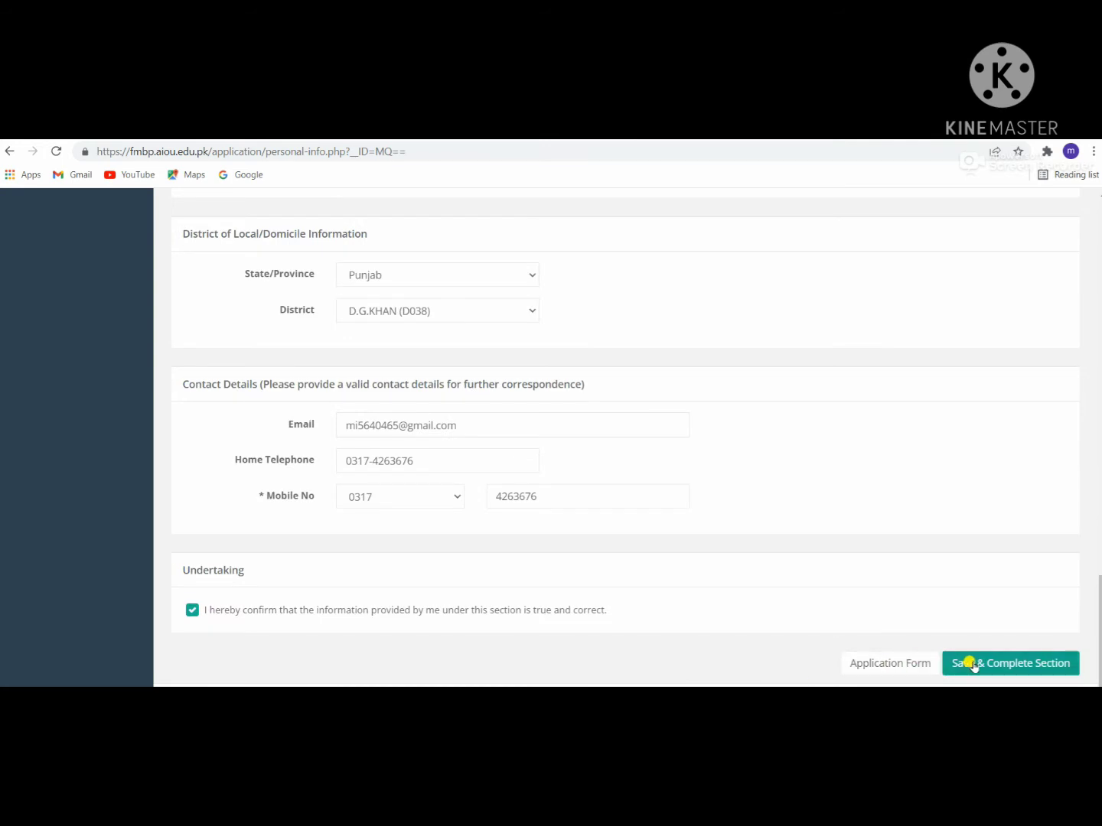
pyautogui.click(974, 664)
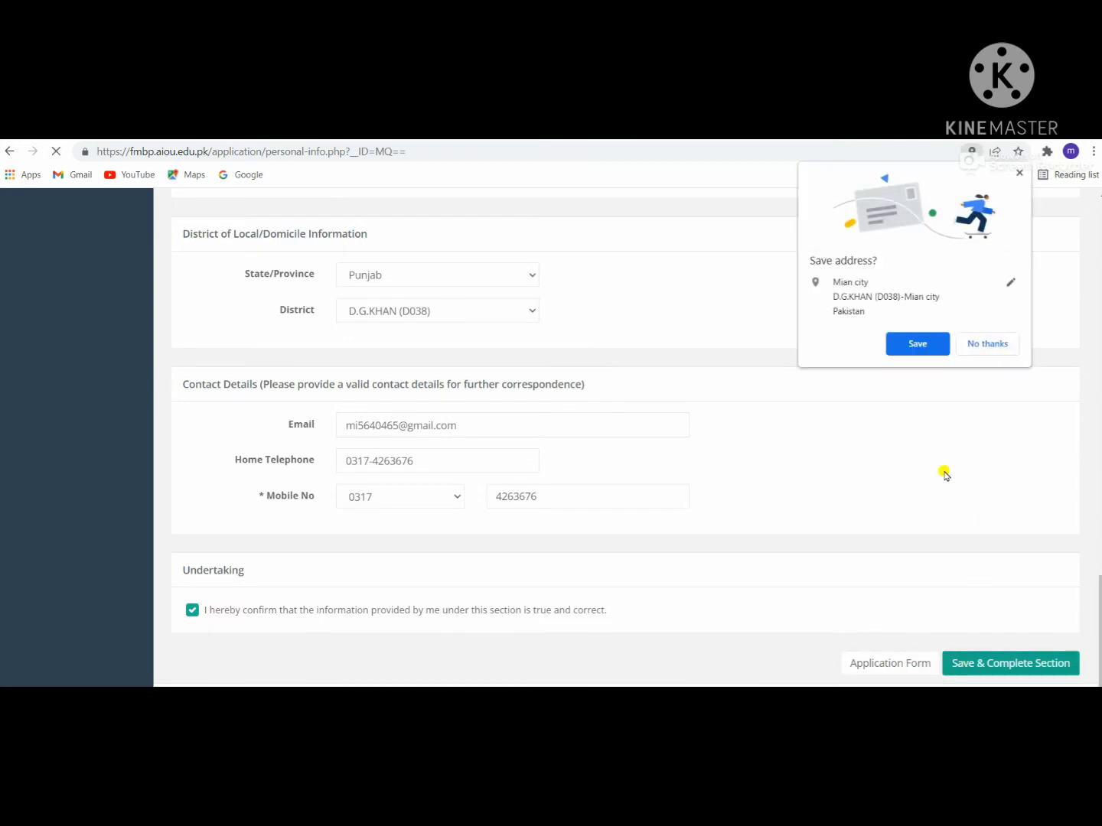
pyautogui.click(911, 343)
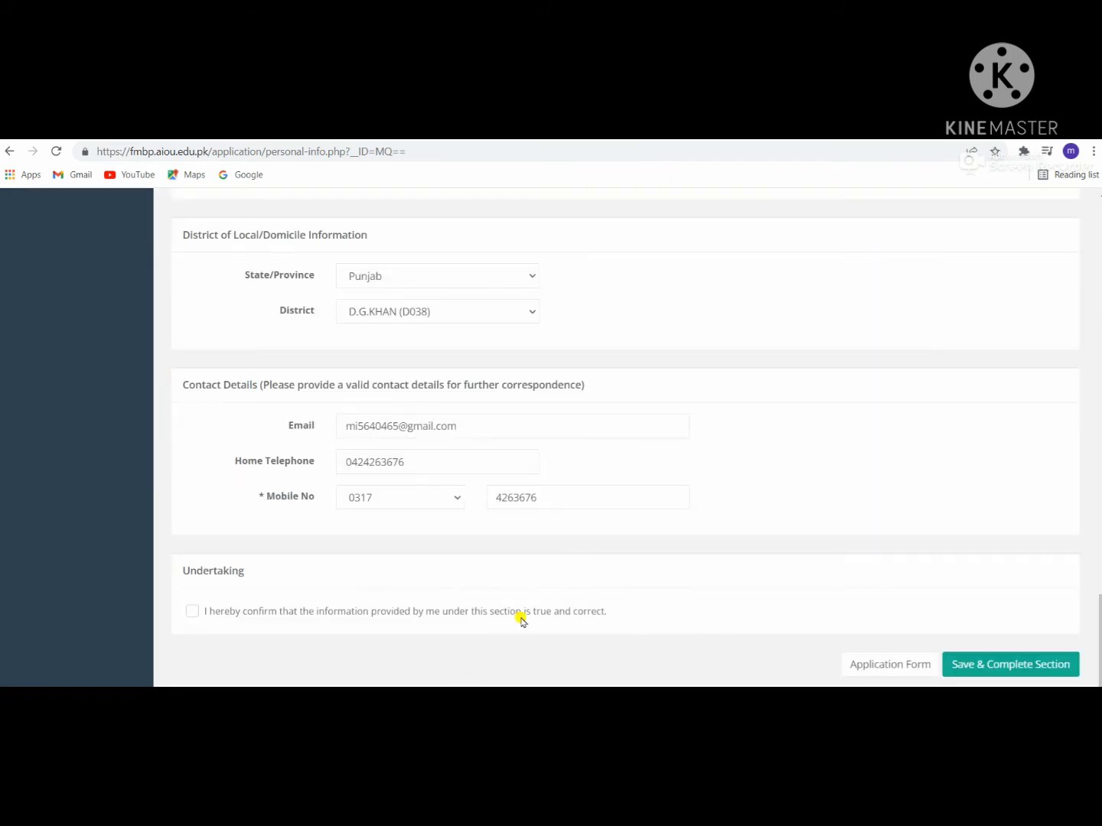
# Review the filled personal information down to the undertaking at the bottom.
pyautogui.scroll(15, 523, 529)
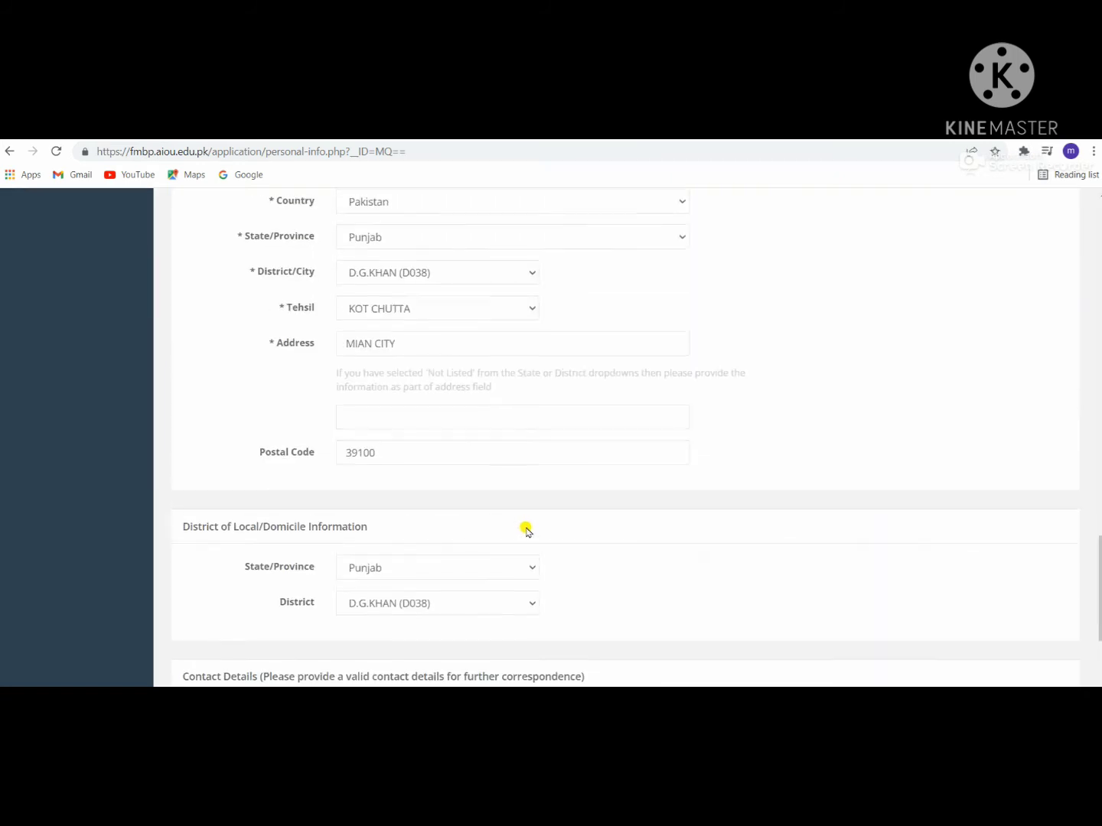
pyautogui.scroll(10, 574, 327)
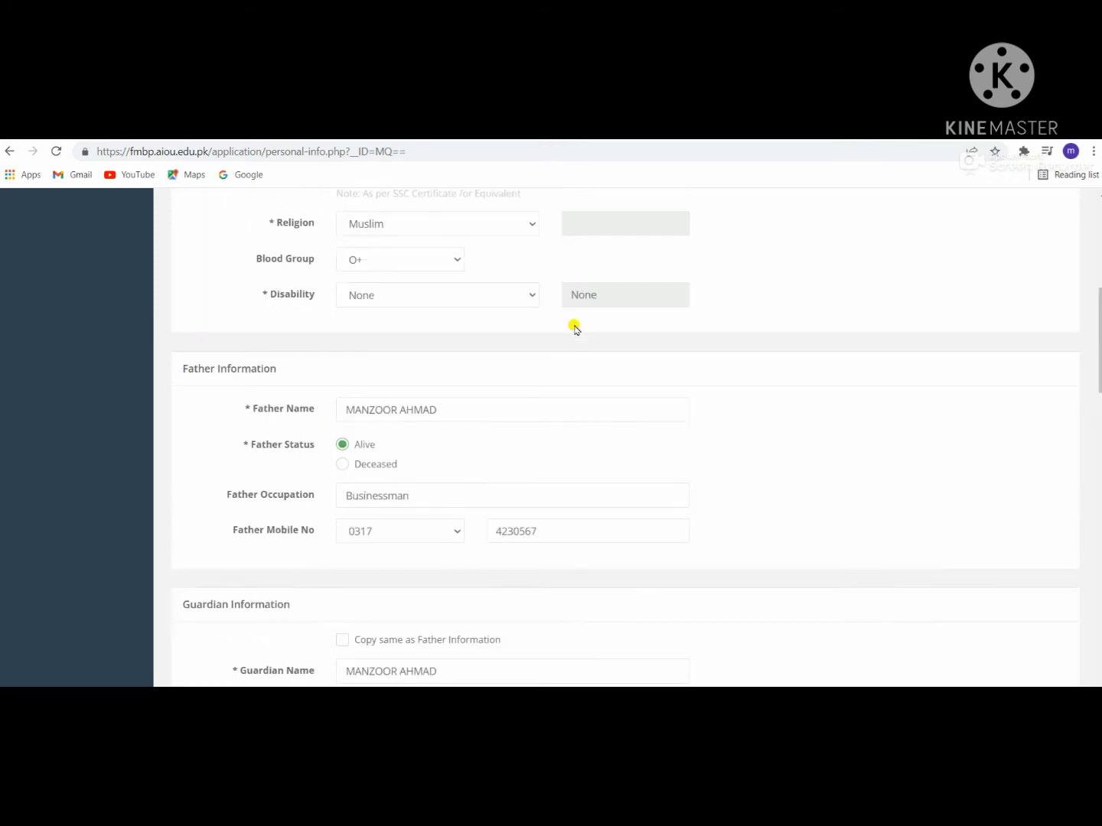
pyautogui.scroll(-3, 474, 328)
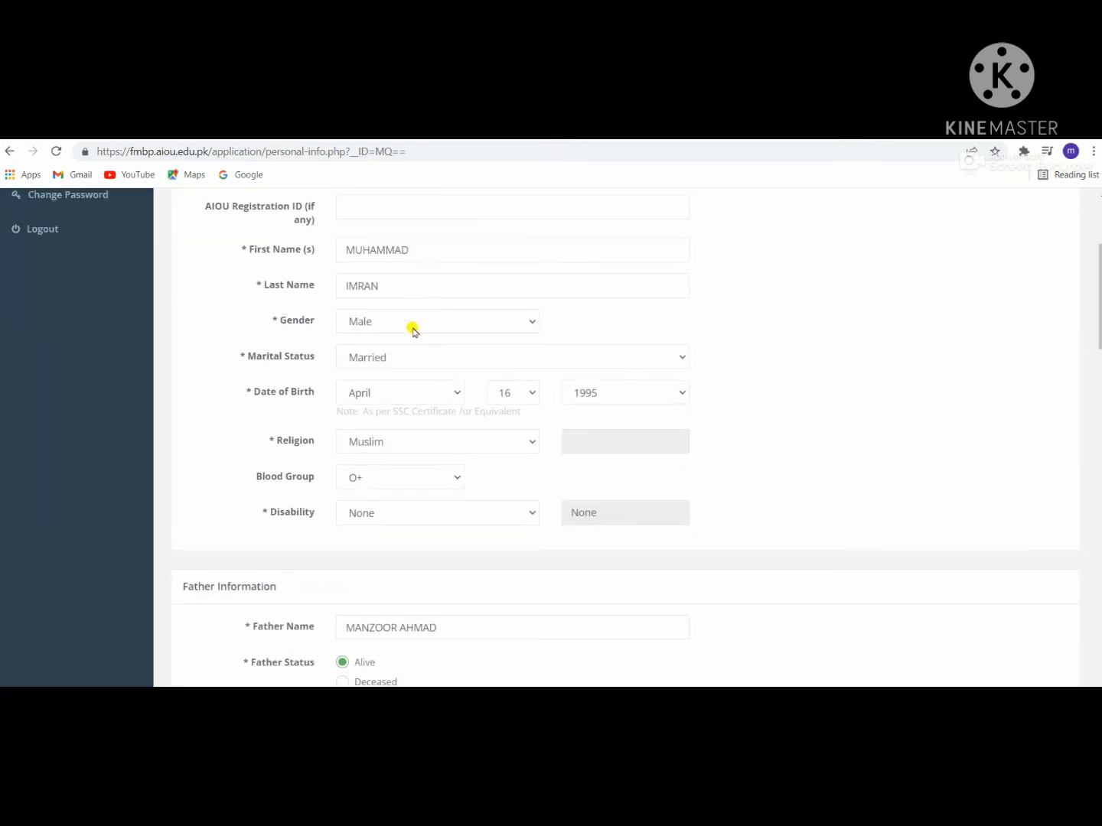
pyautogui.scroll(-1, 410, 340)
pyautogui.scroll(-5, 433, 442)
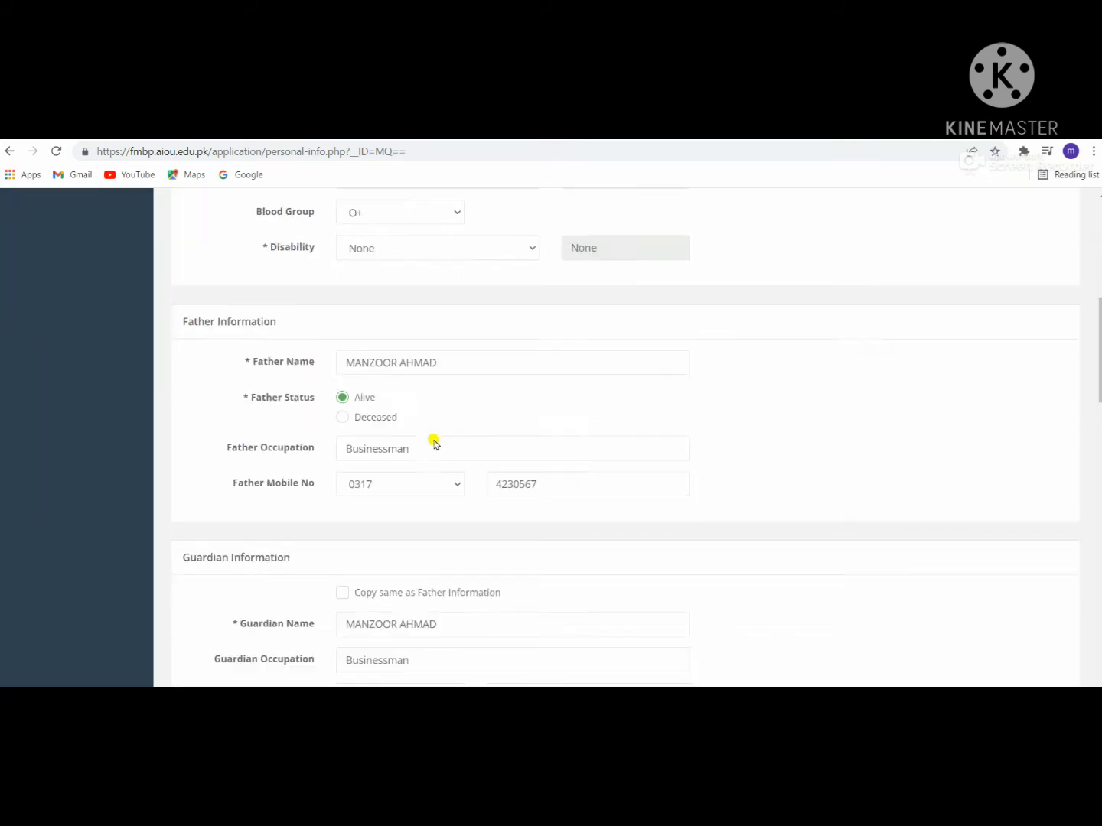
pyautogui.scroll(-5, 433, 443)
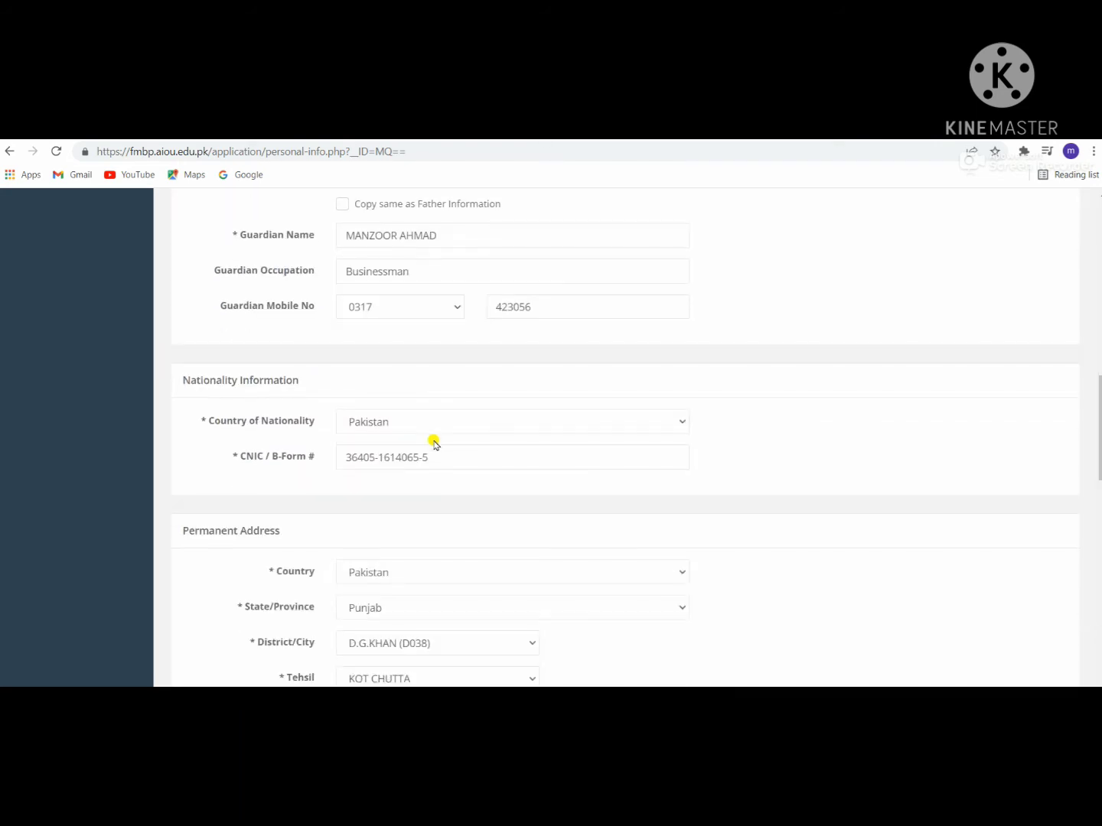
pyautogui.scroll(-4, 433, 442)
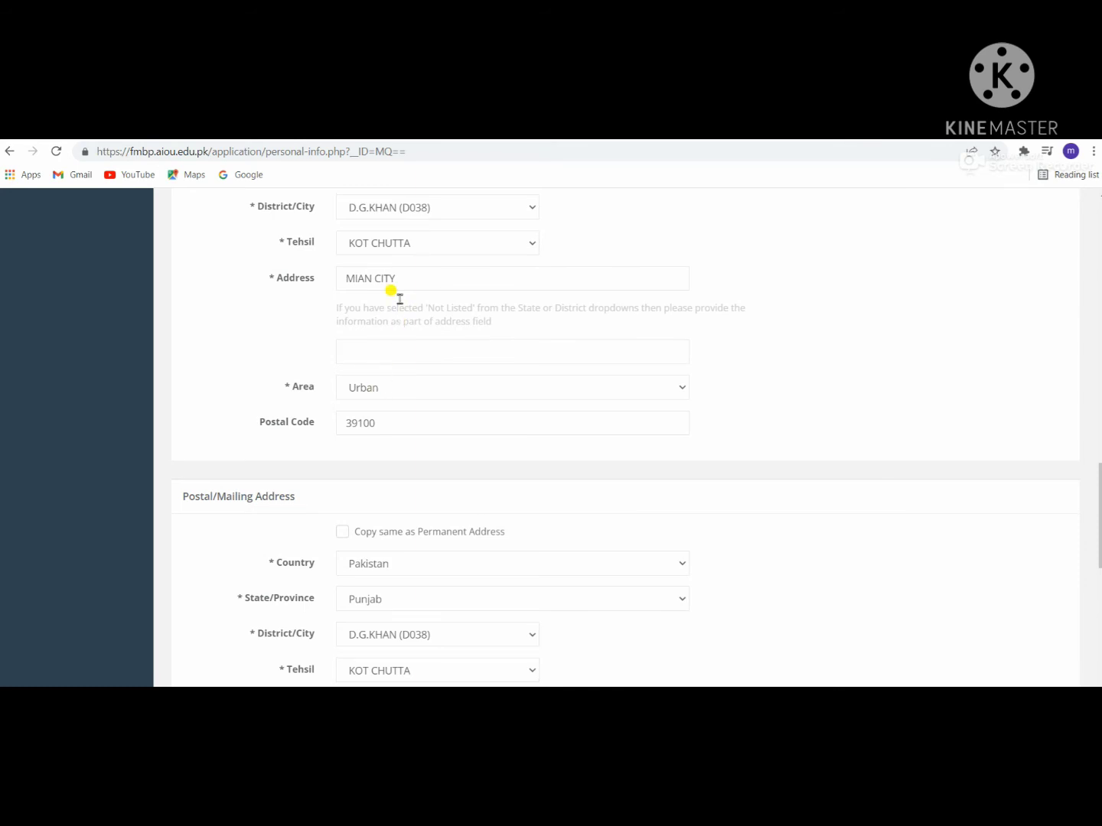
pyautogui.scroll(-4, 374, 397)
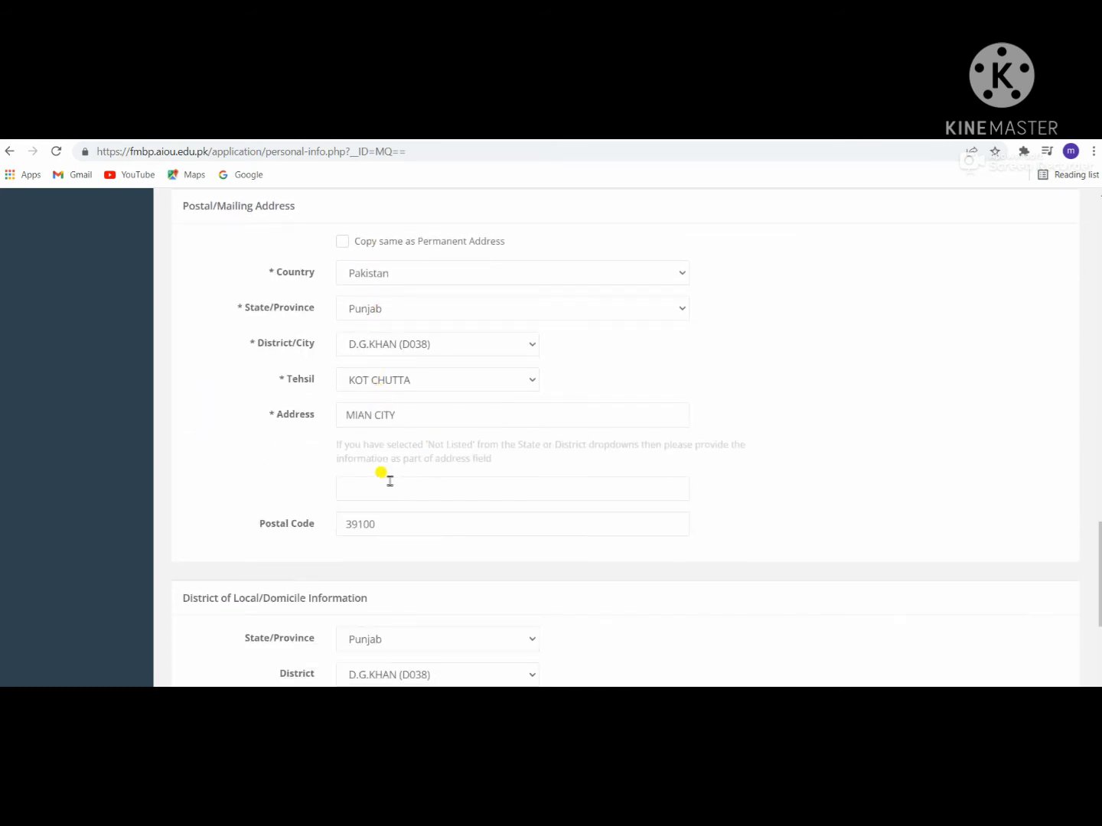
pyautogui.scroll(-1, 386, 475)
pyautogui.scroll(-2, 392, 476)
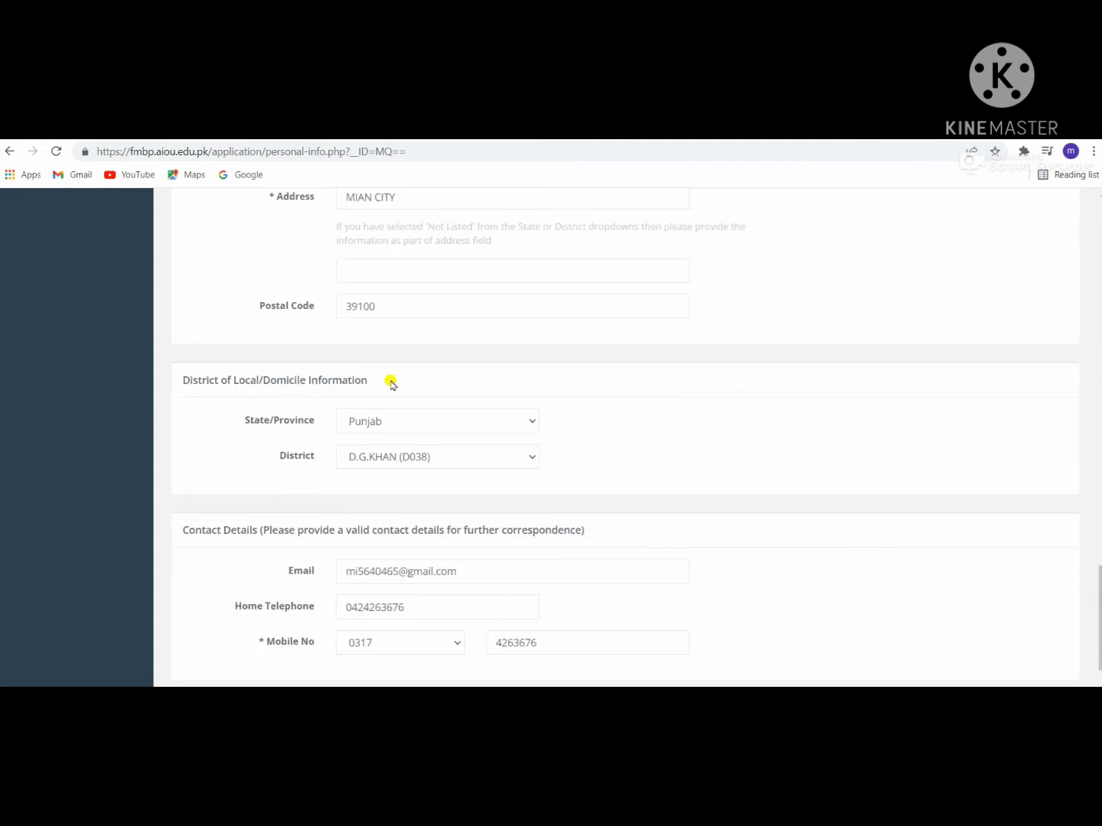
pyautogui.scroll(-2, 377, 452)
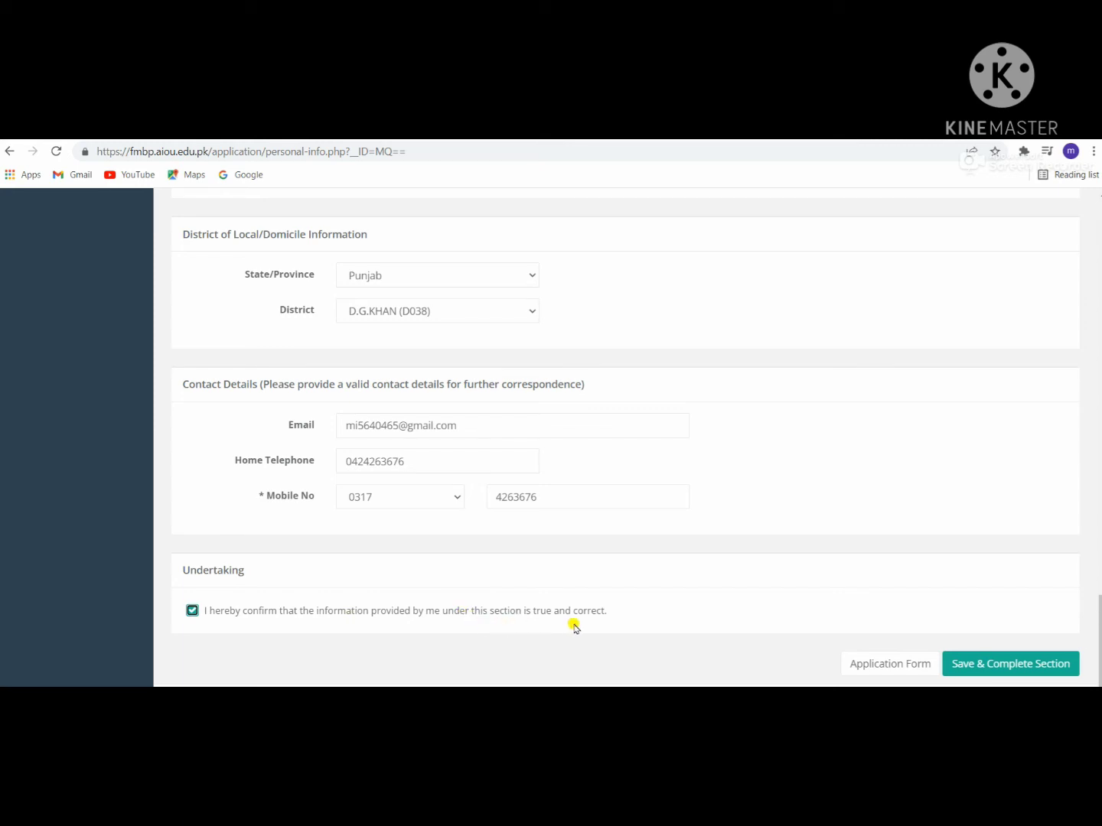
# Save Personal Information as completed and scroll down the application overview.
pyautogui.click(974, 672)
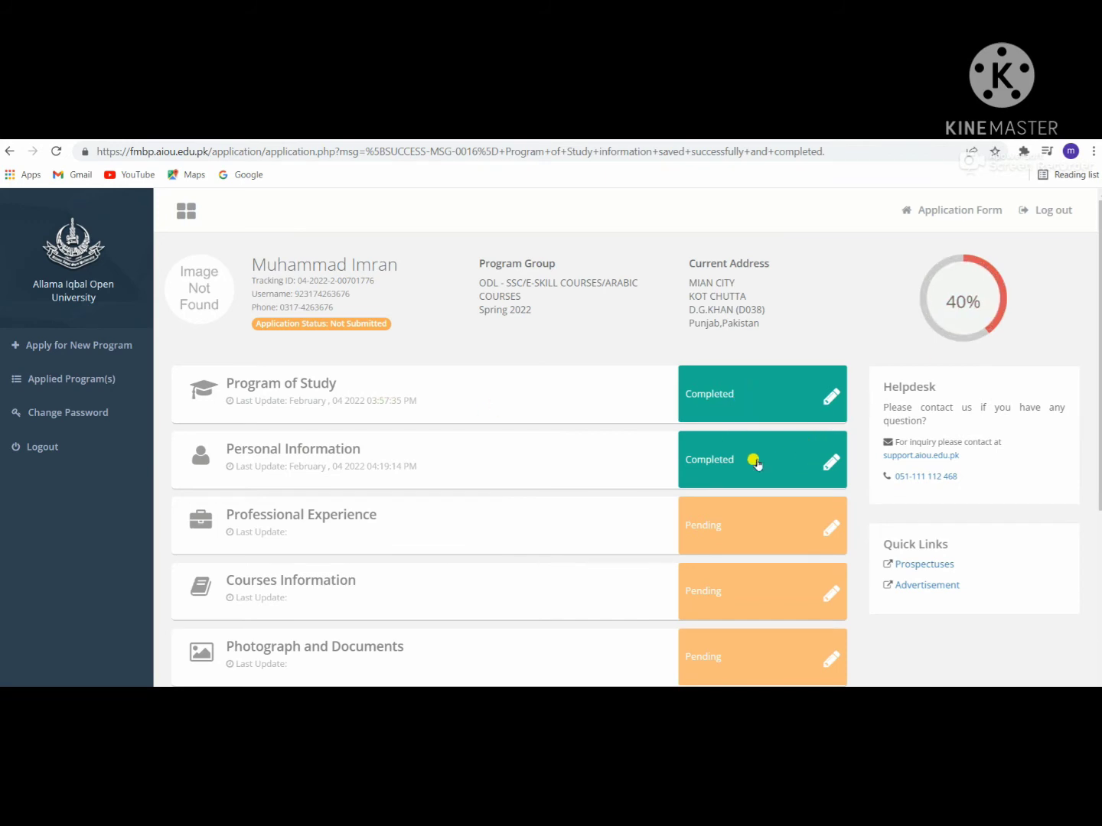
pyautogui.scroll(-2, 602, 433)
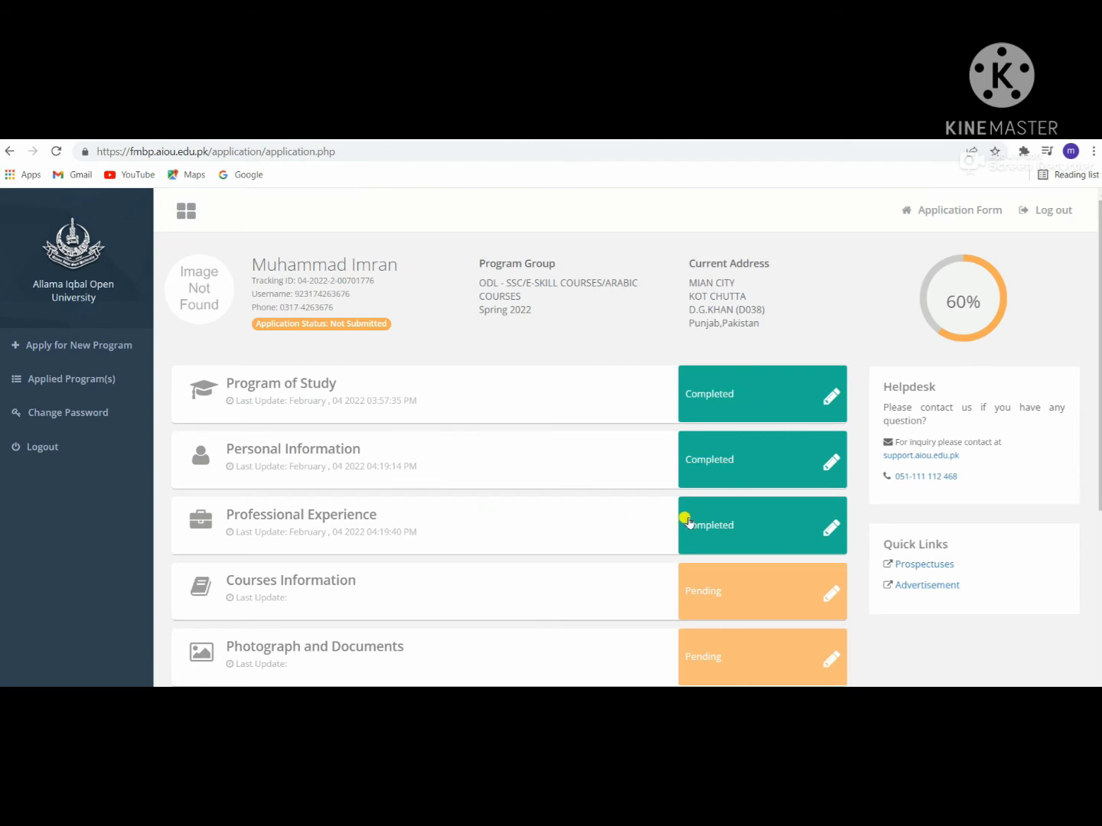
pyautogui.scroll(-2, 686, 523)
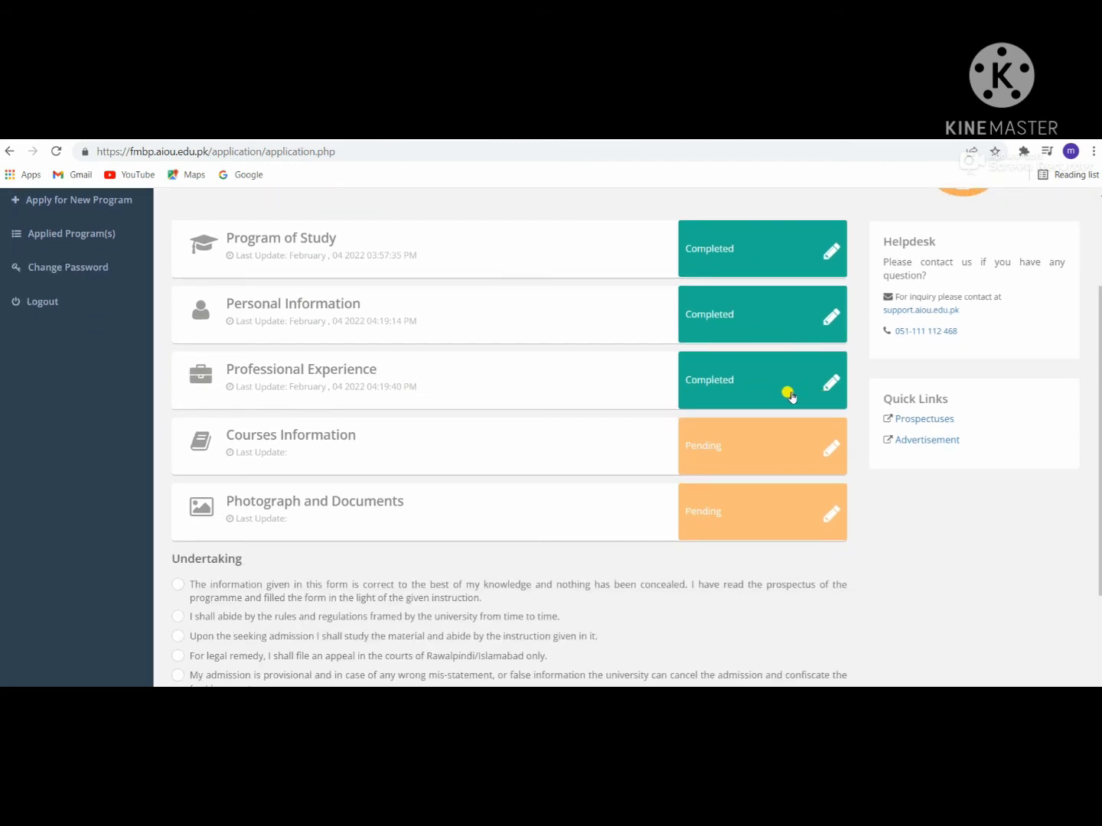
pyautogui.scroll(3, 791, 396)
pyautogui.scroll(-3, 855, 352)
# Choose electives 42, 43, 44, 40 and 41 in the (E)-2 to (E)-6 dropdowns.
pyautogui.scroll(-1, 765, 459)
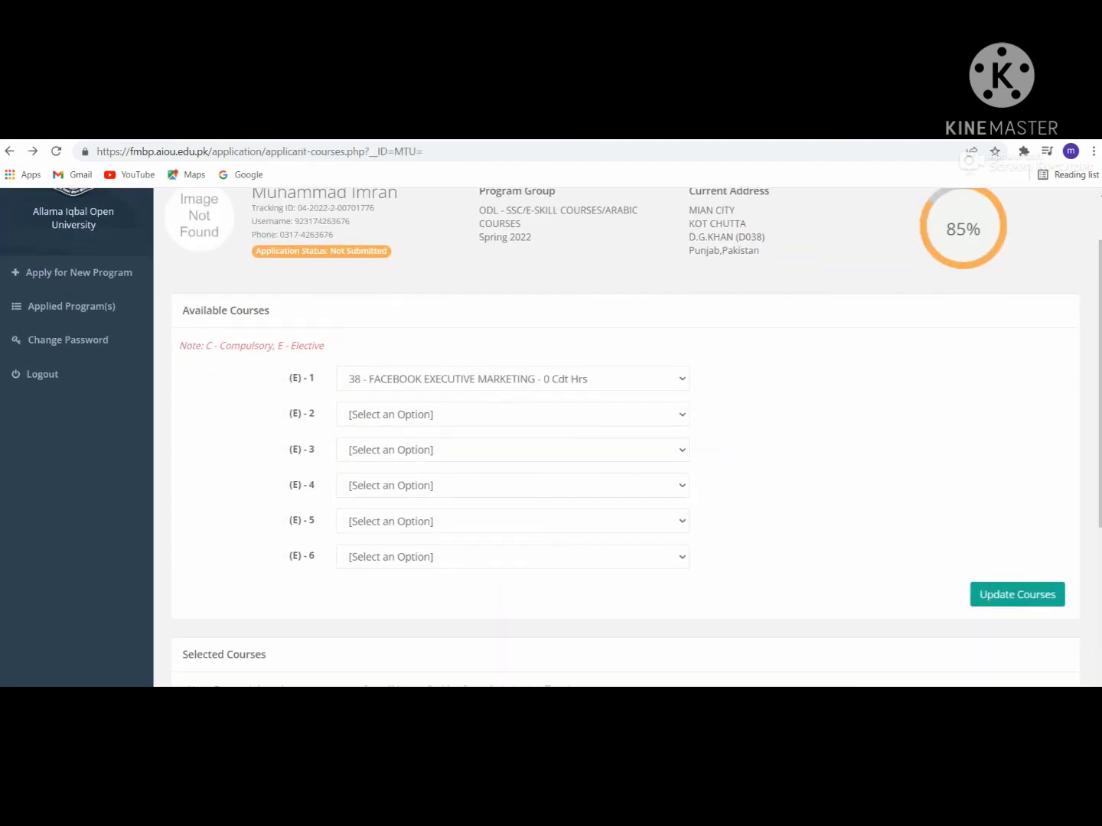
pyautogui.scroll(1, 502, 451)
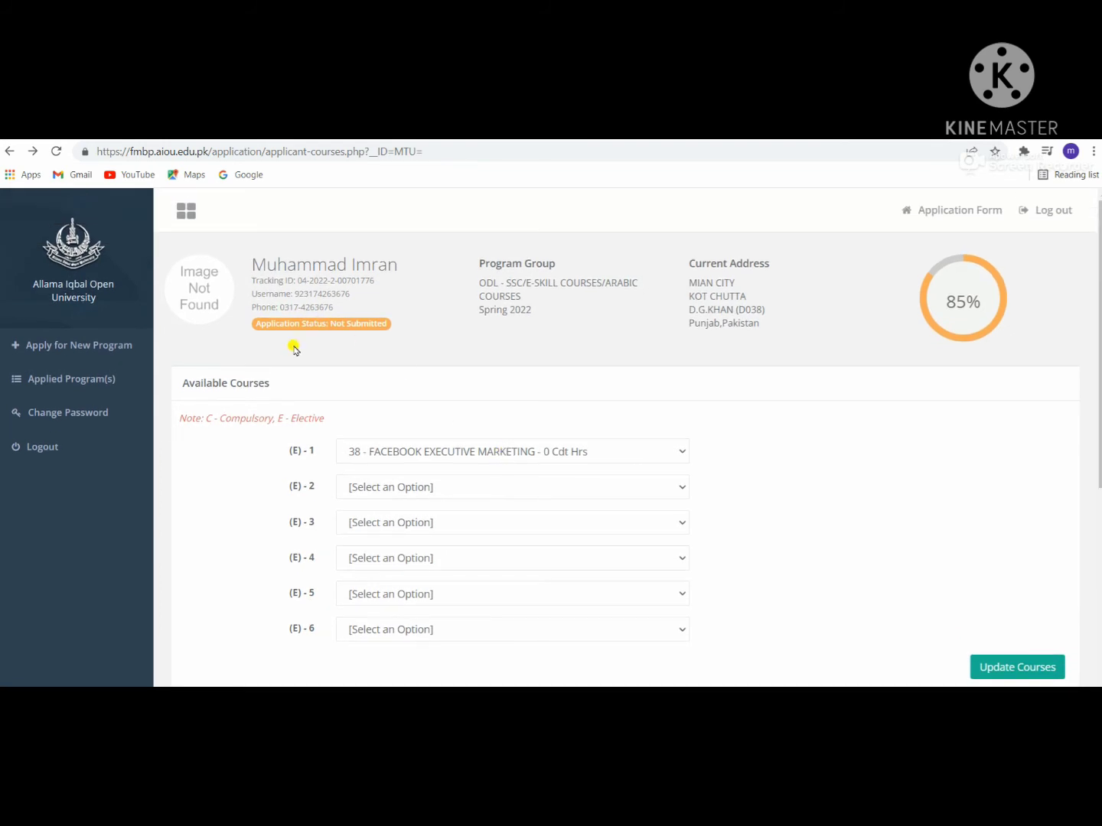
pyautogui.scroll(-1, 350, 399)
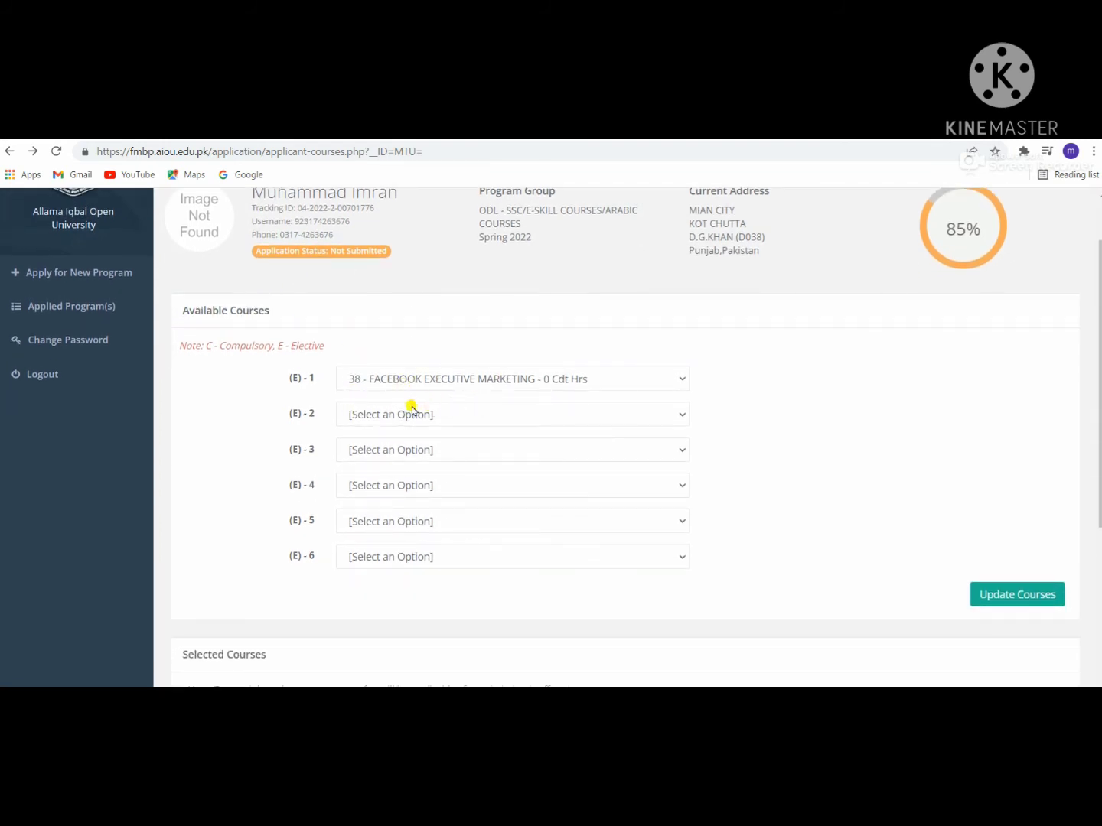
pyautogui.click(677, 417)
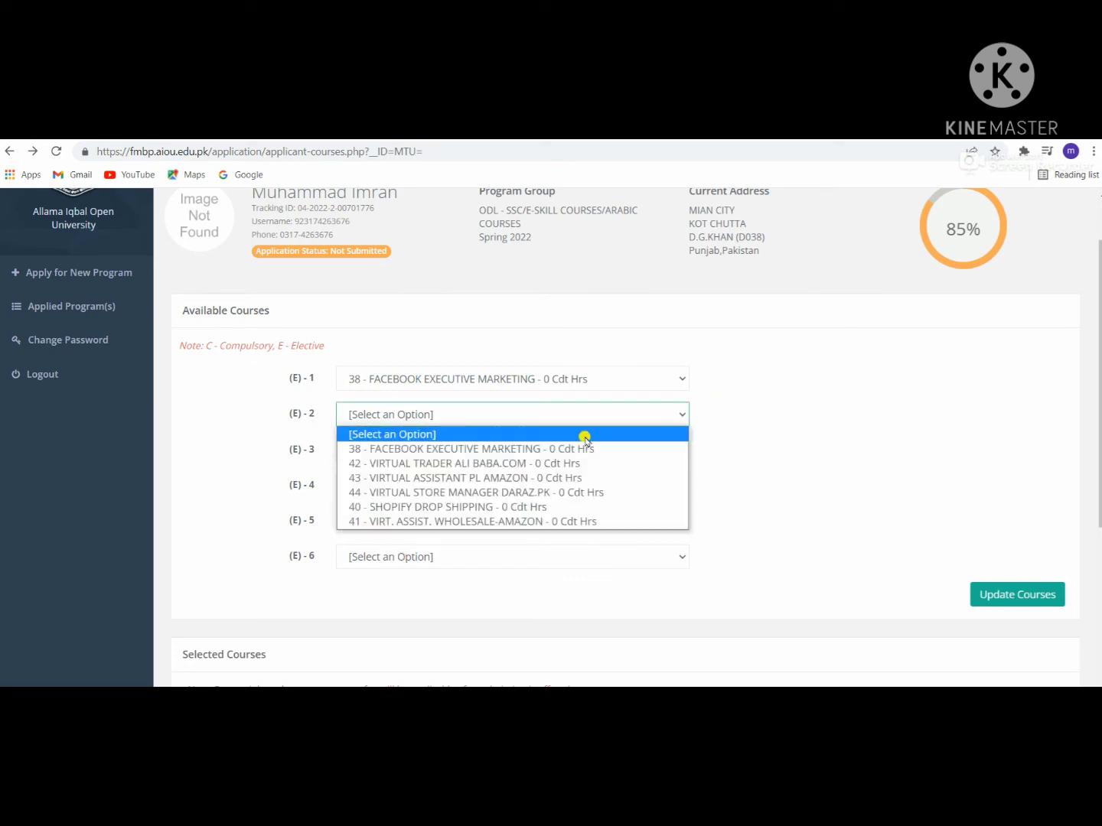
pyautogui.click(459, 464)
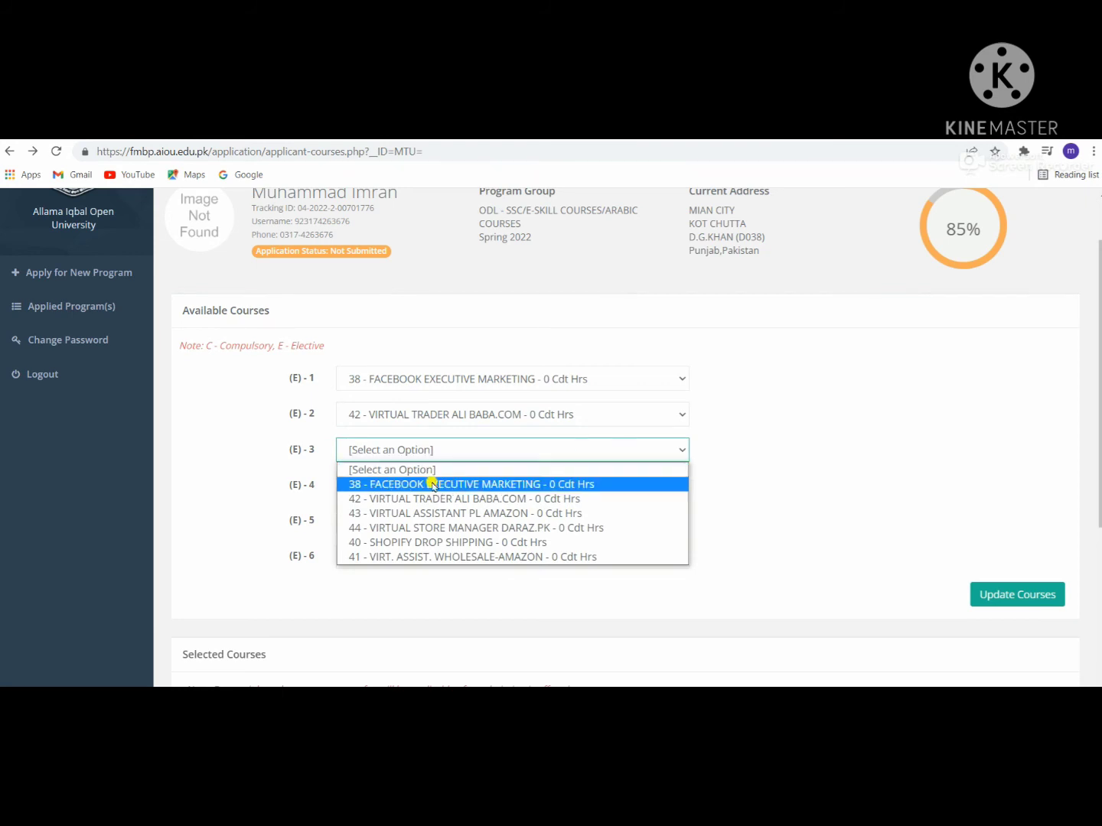
pyautogui.click(400, 513)
pyautogui.scroll(-1, 641, 421)
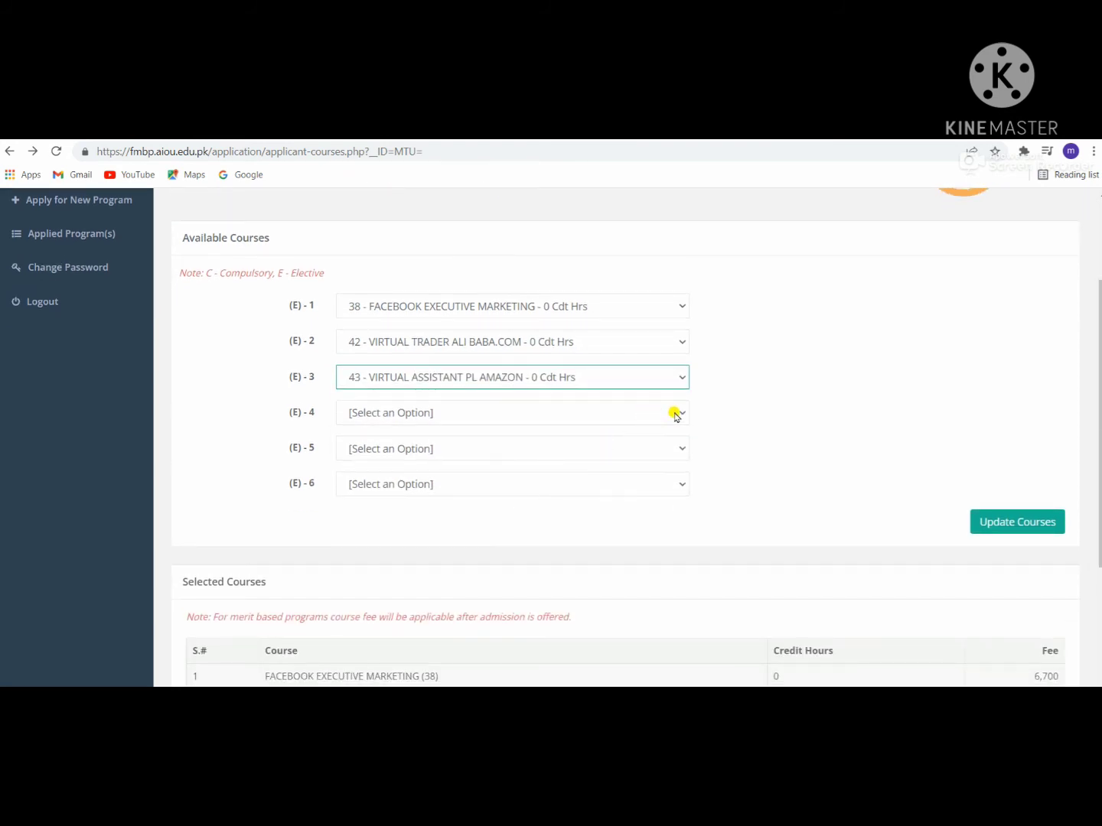
pyautogui.click(676, 414)
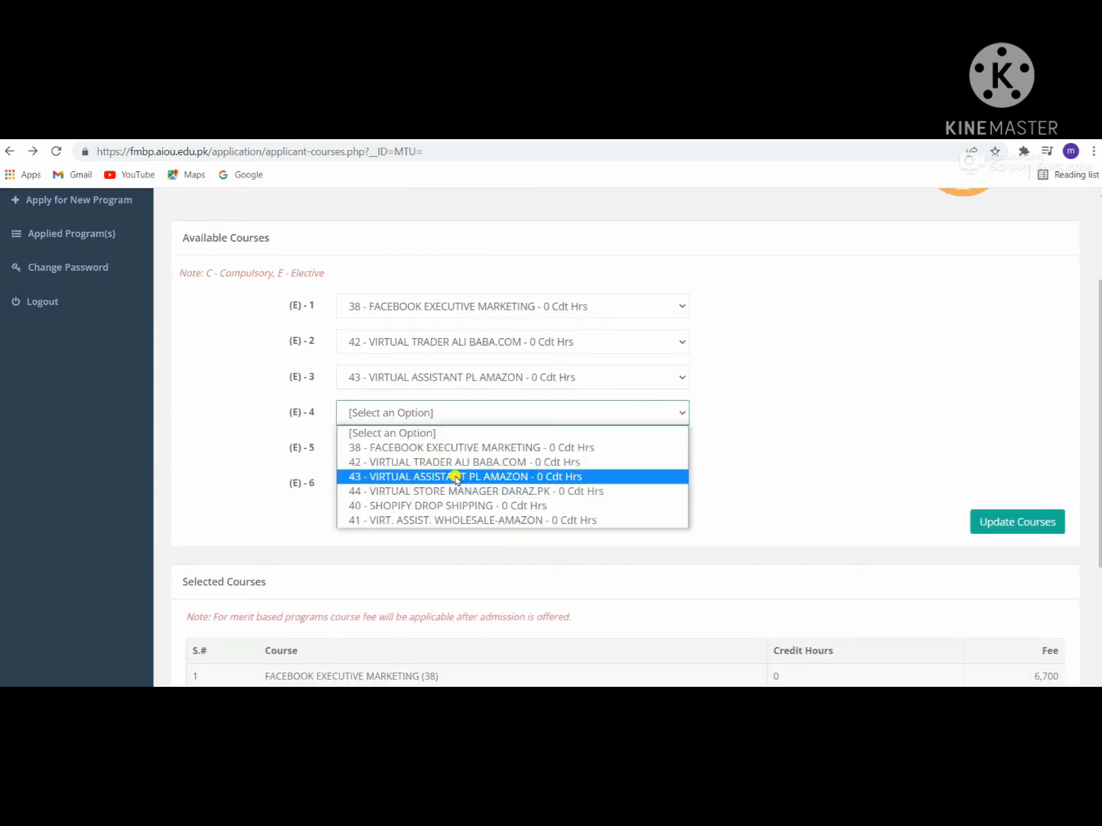
pyautogui.click(432, 492)
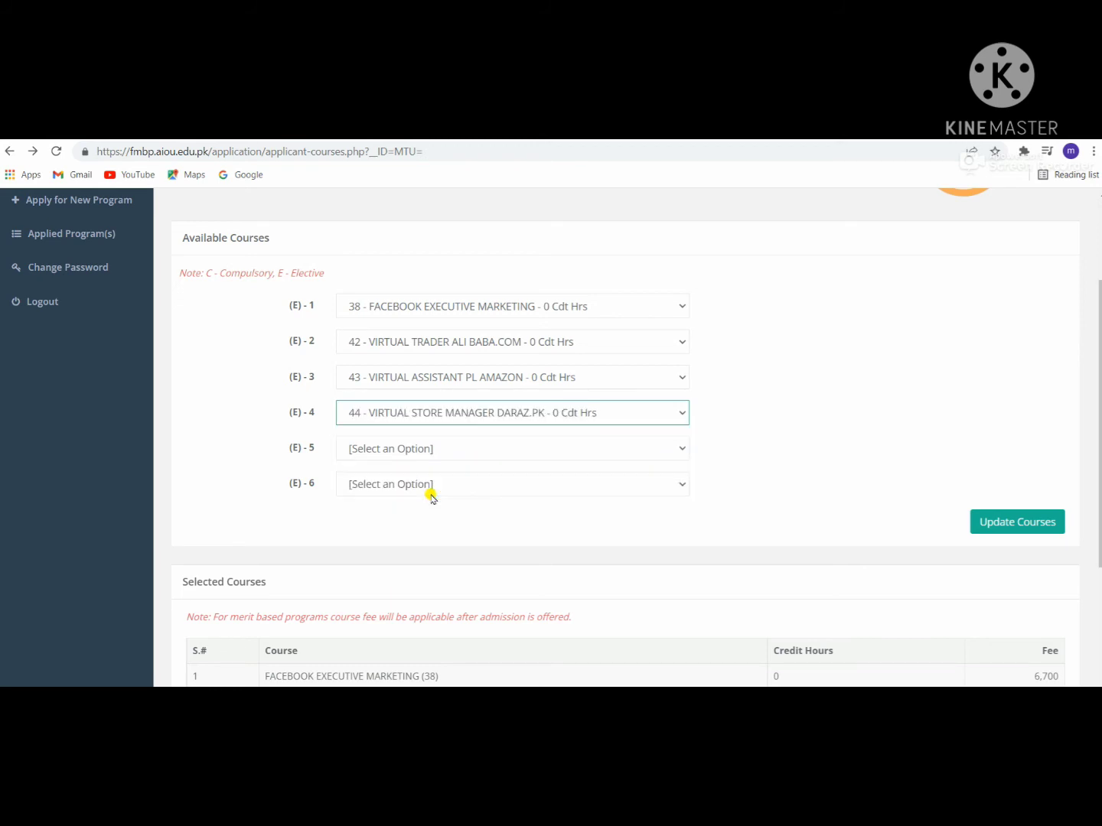
pyautogui.click(673, 448)
pyautogui.click(402, 538)
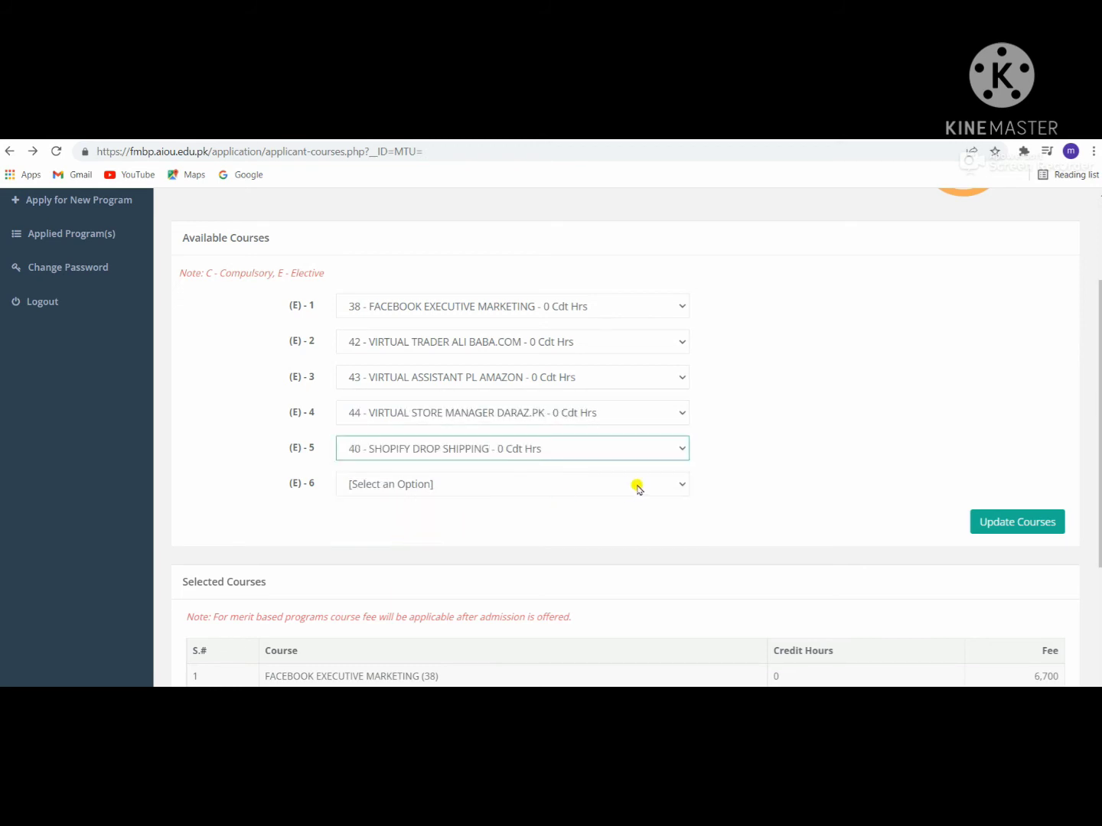
pyautogui.click(688, 482)
pyautogui.click(406, 590)
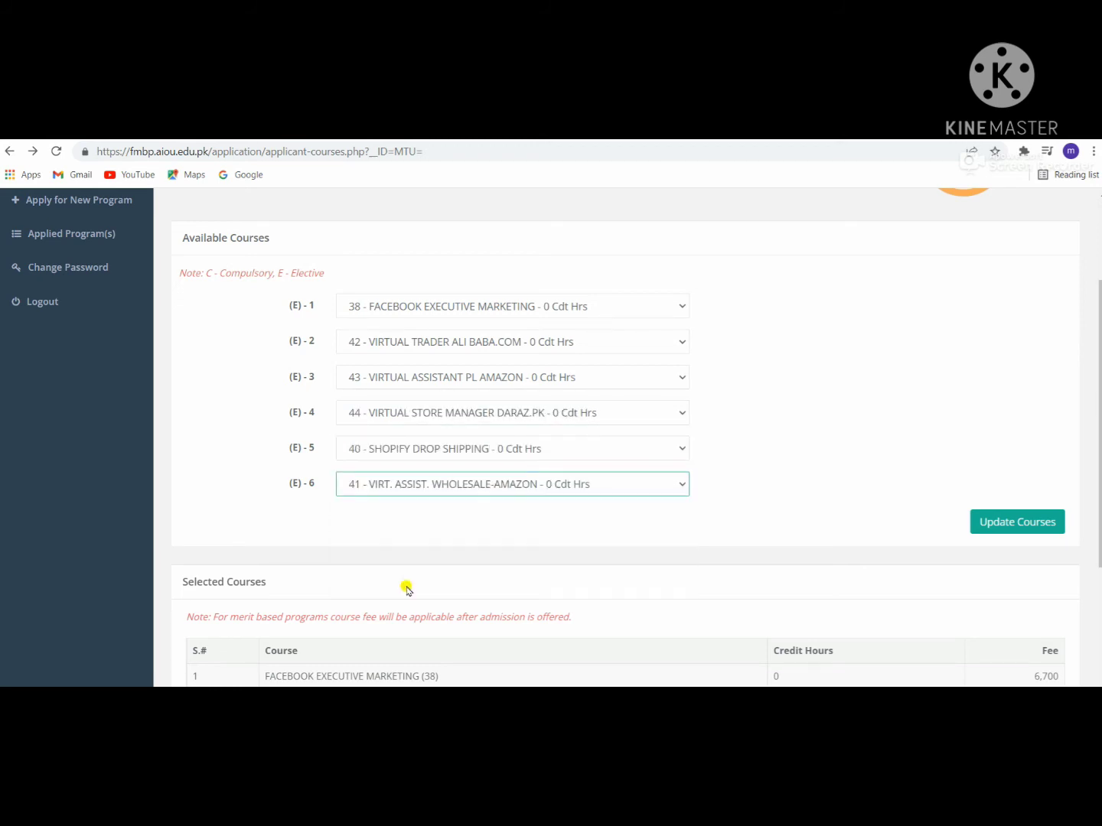
# Review the selected courses and save the Courses Information section.
pyautogui.scroll(2, 414, 486)
pyautogui.scroll(-5, 452, 426)
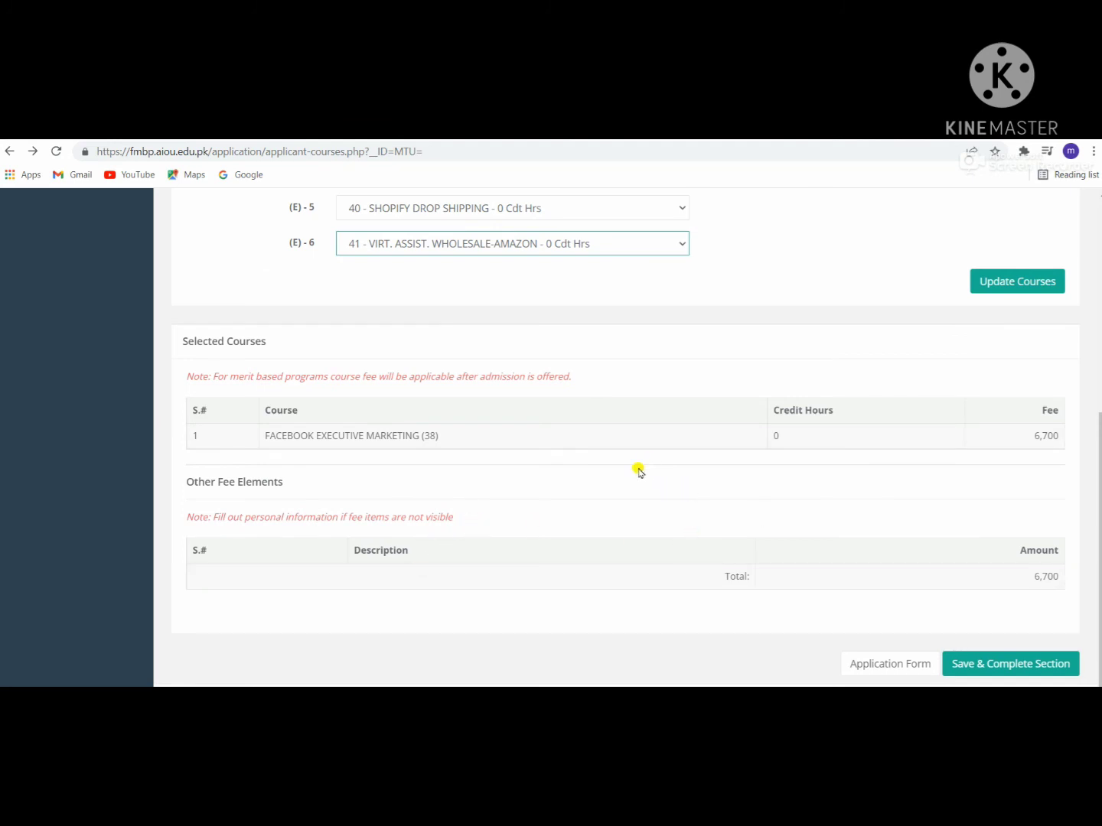
pyautogui.scroll(4, 636, 470)
pyautogui.scroll(-1, 545, 369)
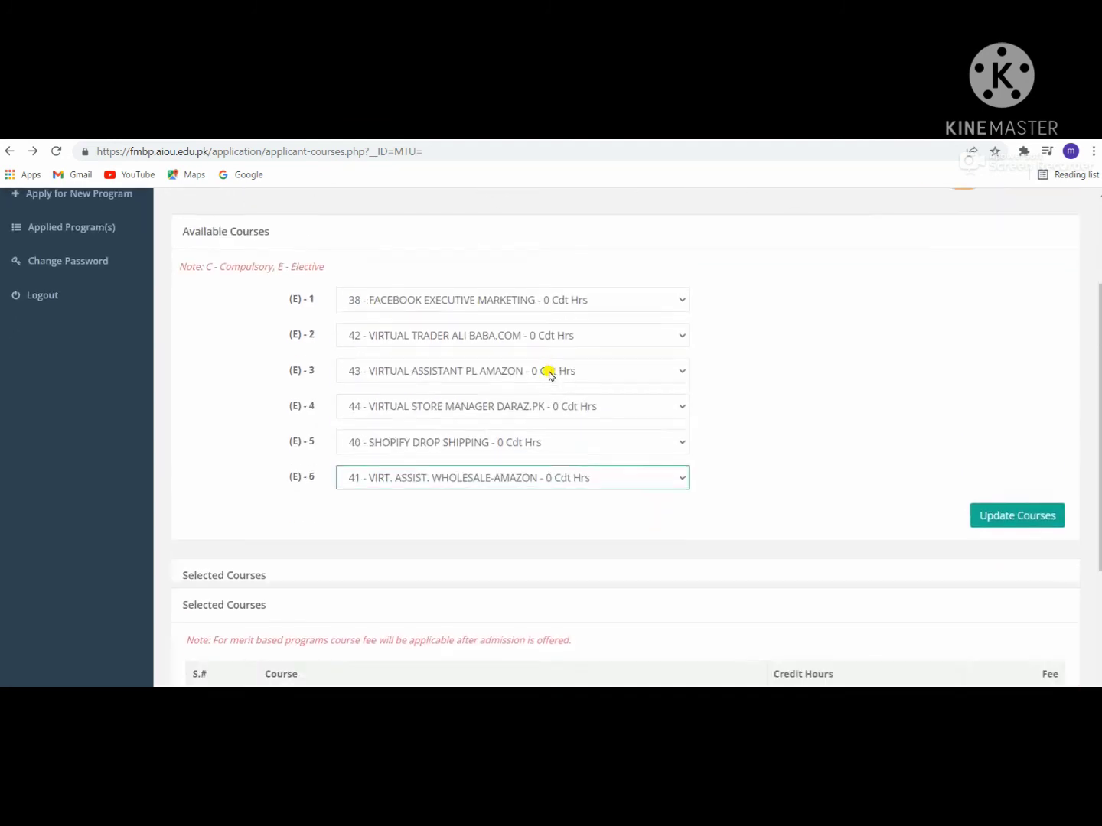
pyautogui.scroll(-3, 608, 349)
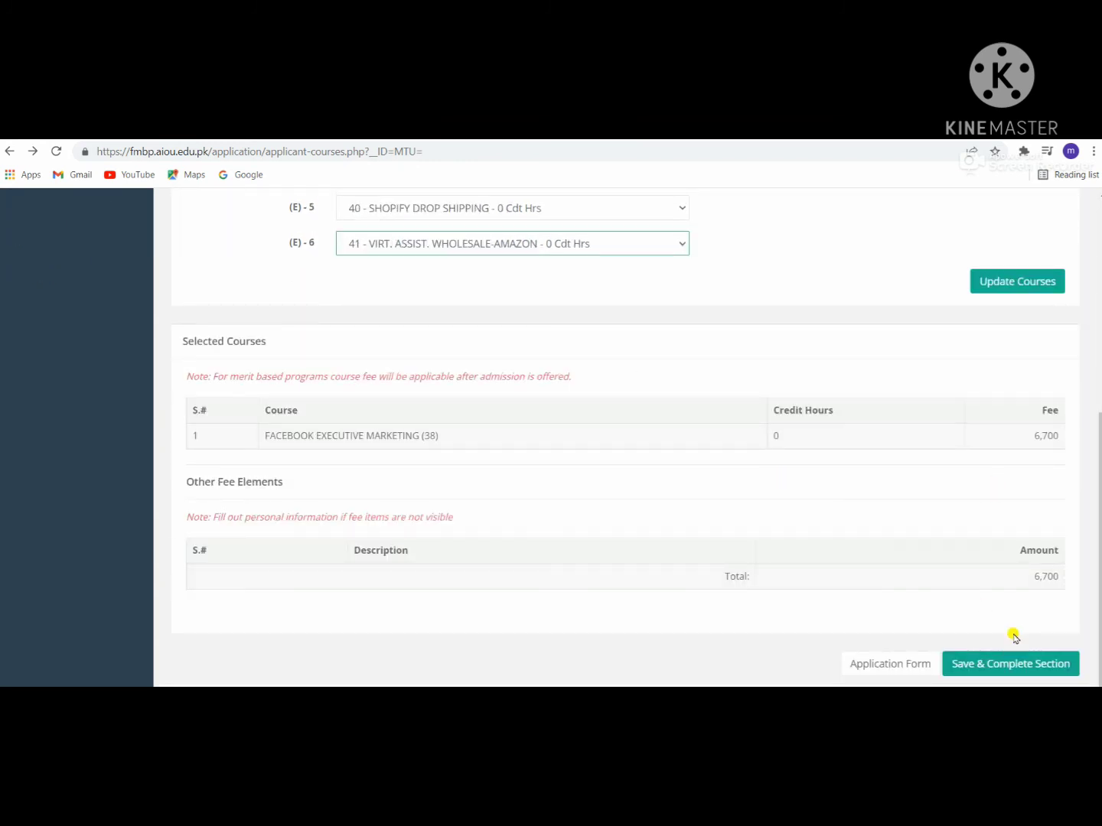
pyautogui.click(970, 670)
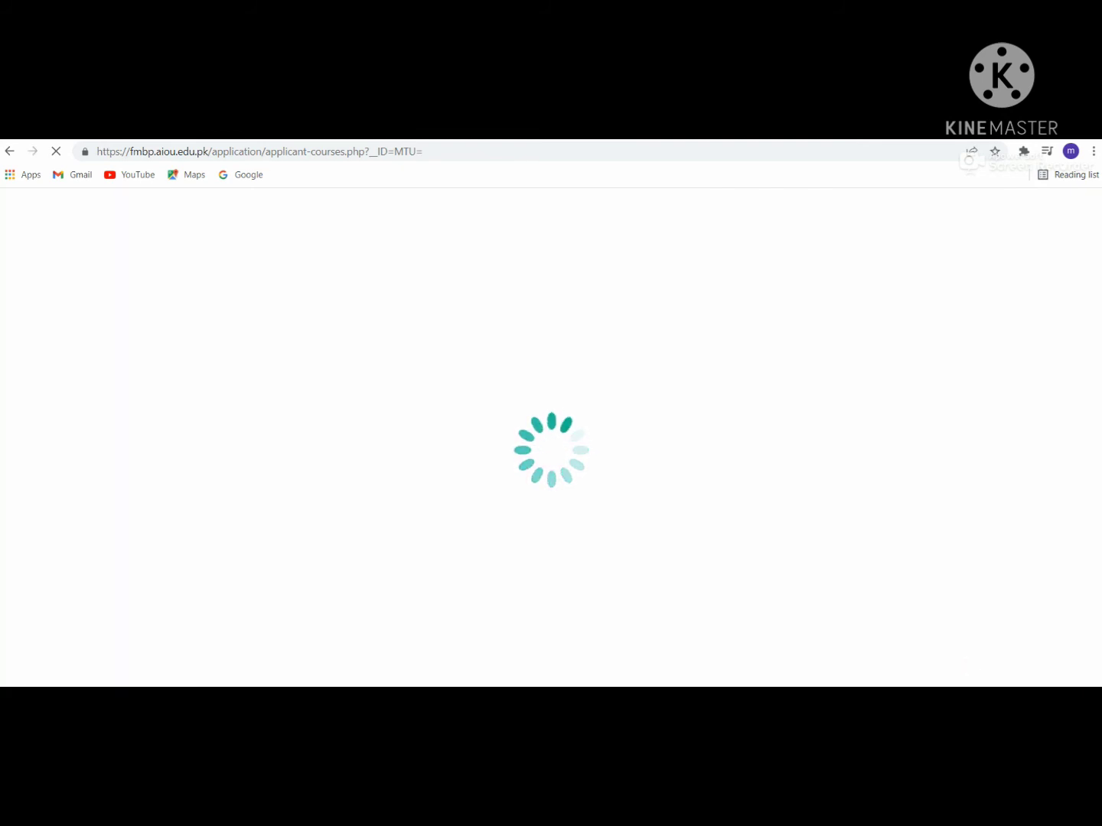
# Scroll the application overview down to the Photograph and Documents section.
pyautogui.scroll(2, 676, 369)
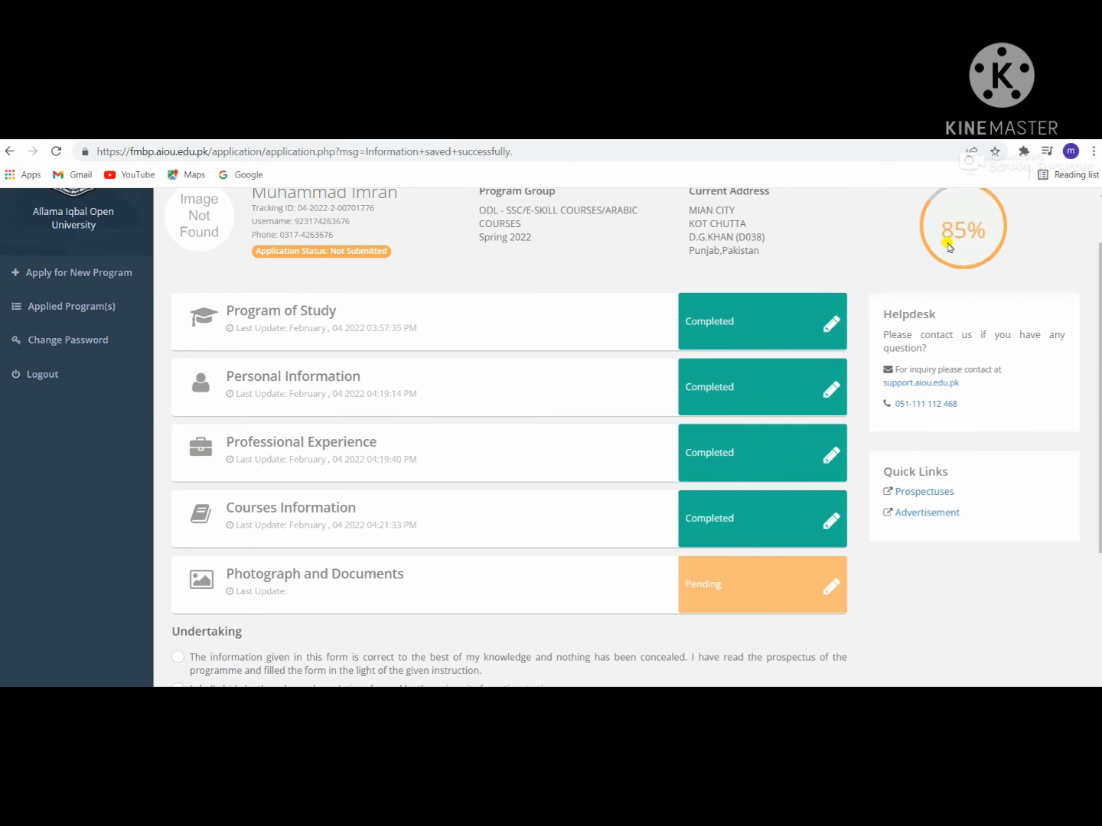
pyautogui.scroll(-1, 610, 504)
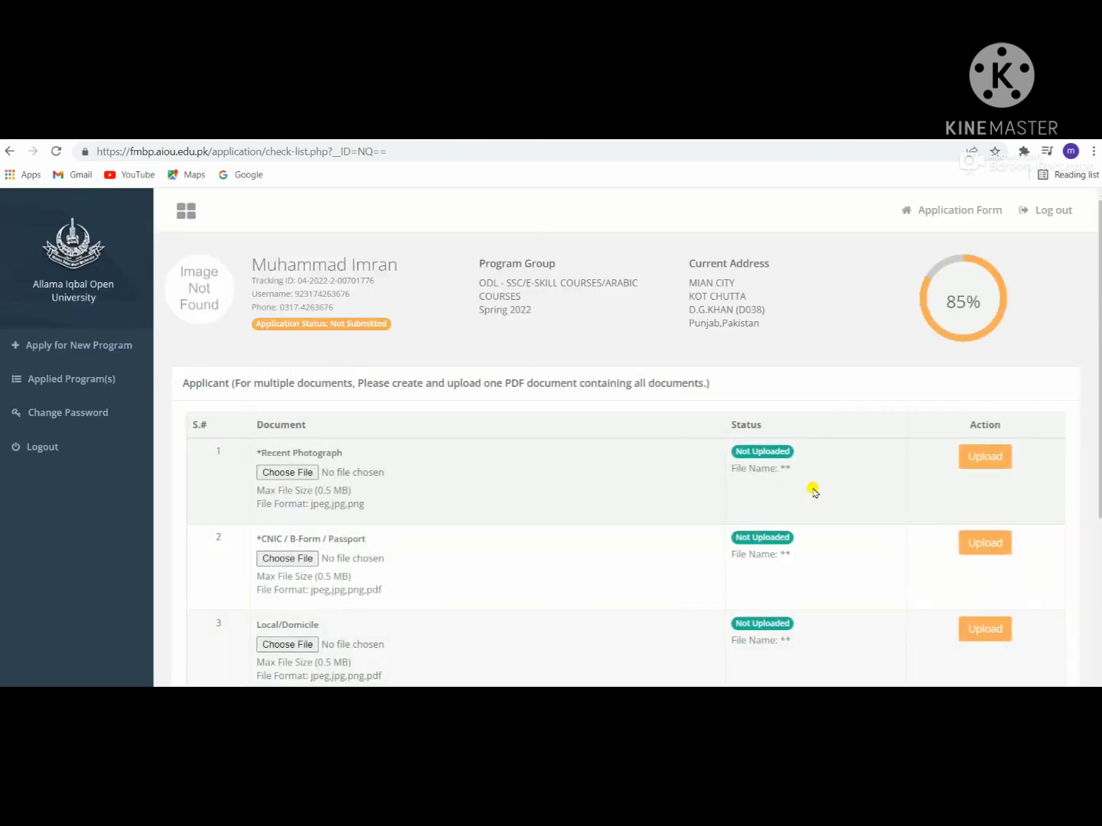
# Upload 11.jpg as the recent photograph and choose file 11 for the domicile document.
pyautogui.scroll(-1, 492, 458)
pyautogui.scroll(1, 492, 457)
pyautogui.click(290, 475)
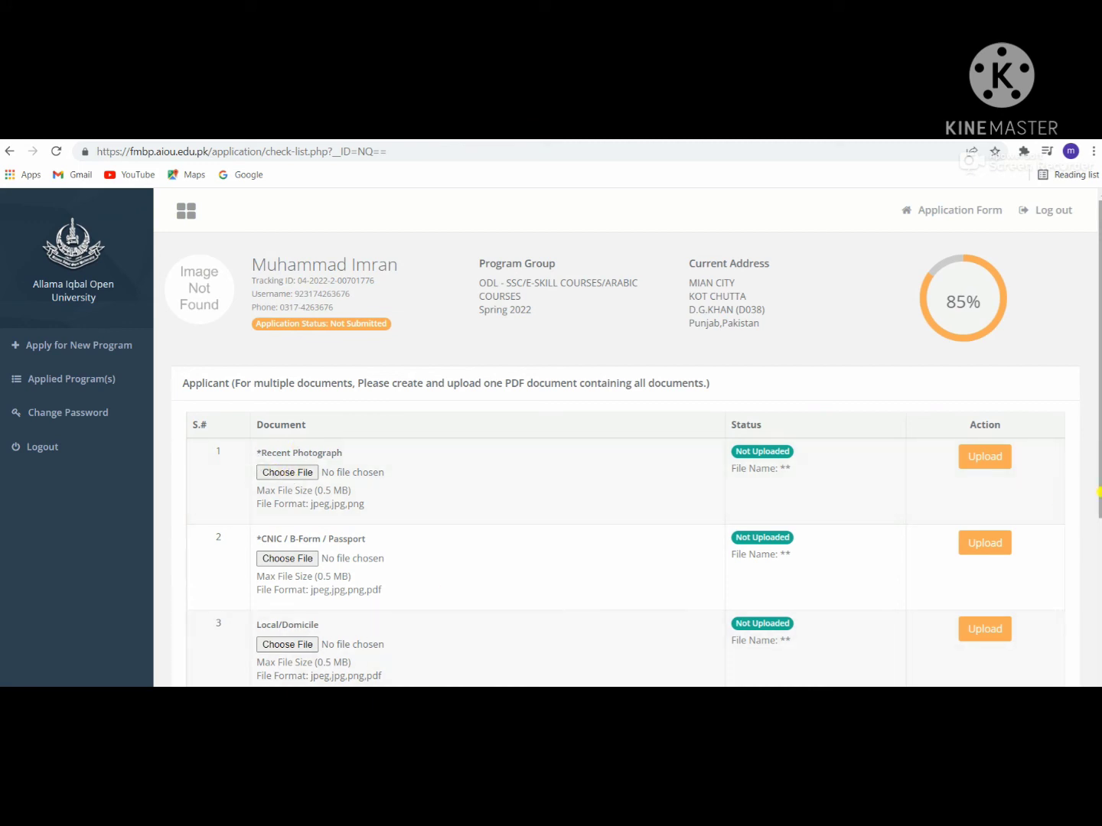
pyautogui.click(996, 459)
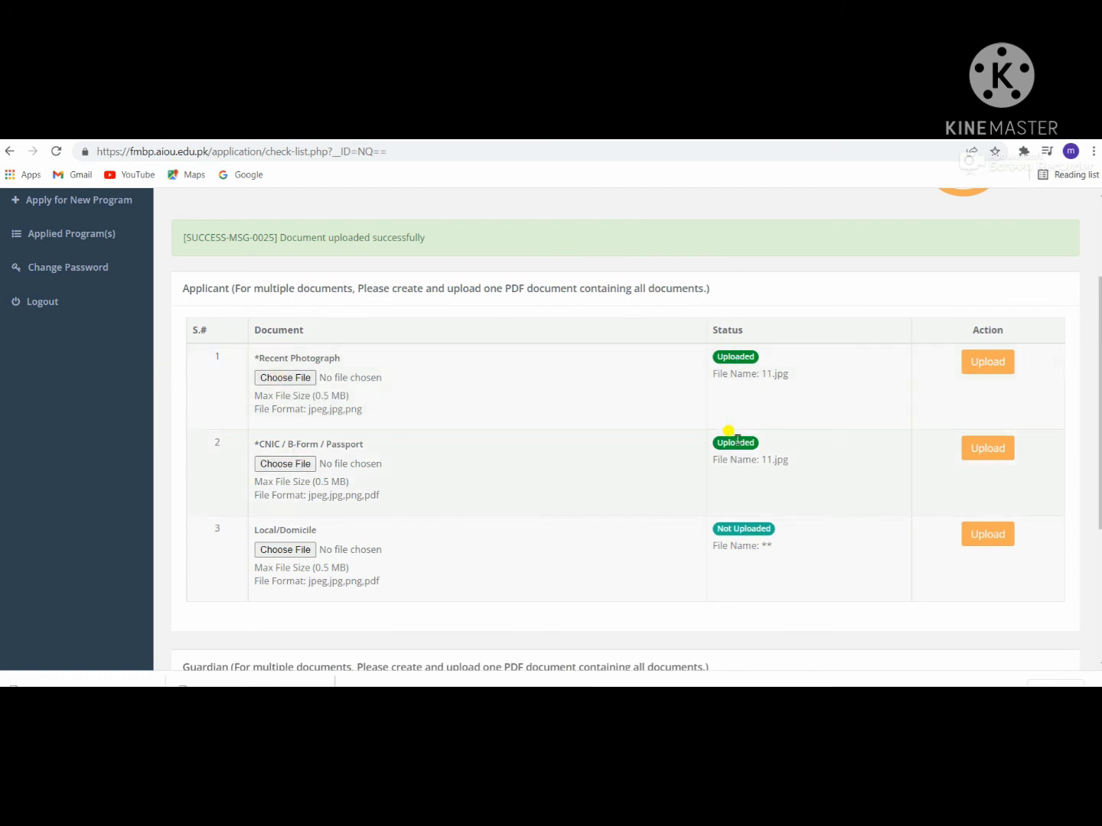
pyautogui.click(300, 551)
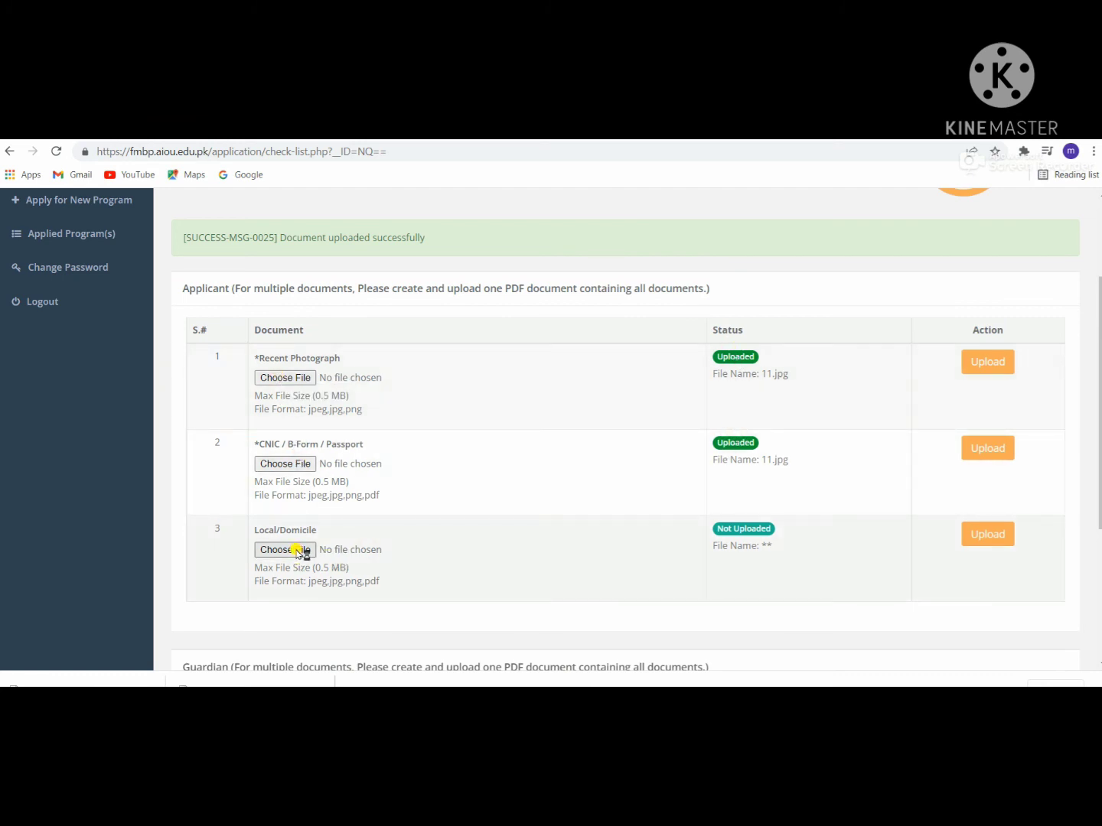
pyautogui.doubleClick(297, 360)
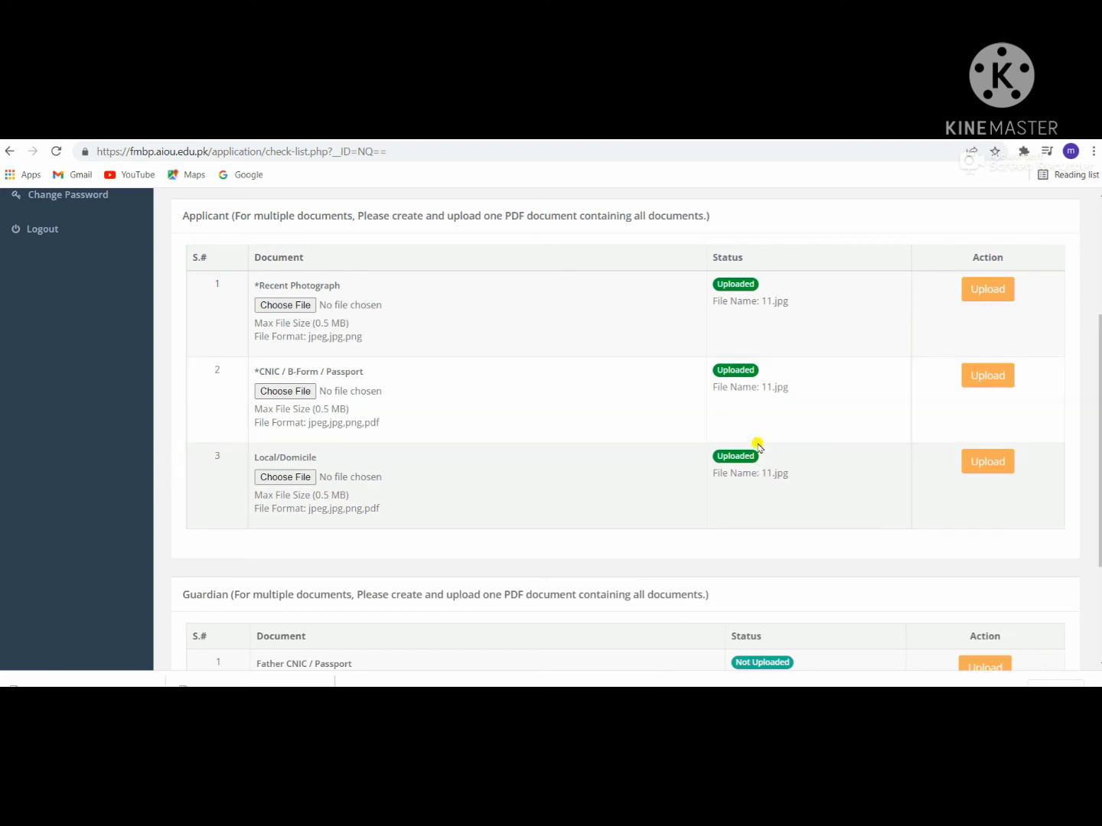
pyautogui.scroll(-3, 749, 464)
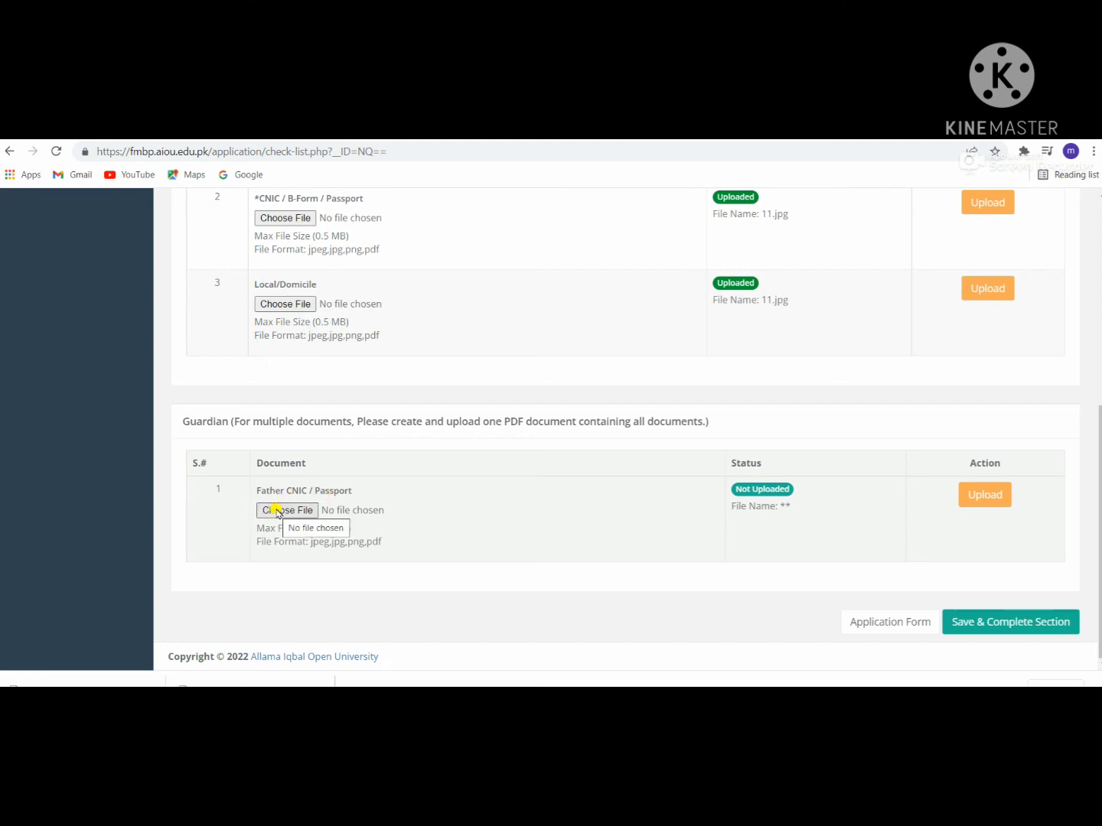
# Attach 11.jpg as the Father CNIC / Passport document and complete the Photograph and Documents section.
pyautogui.click(277, 510)
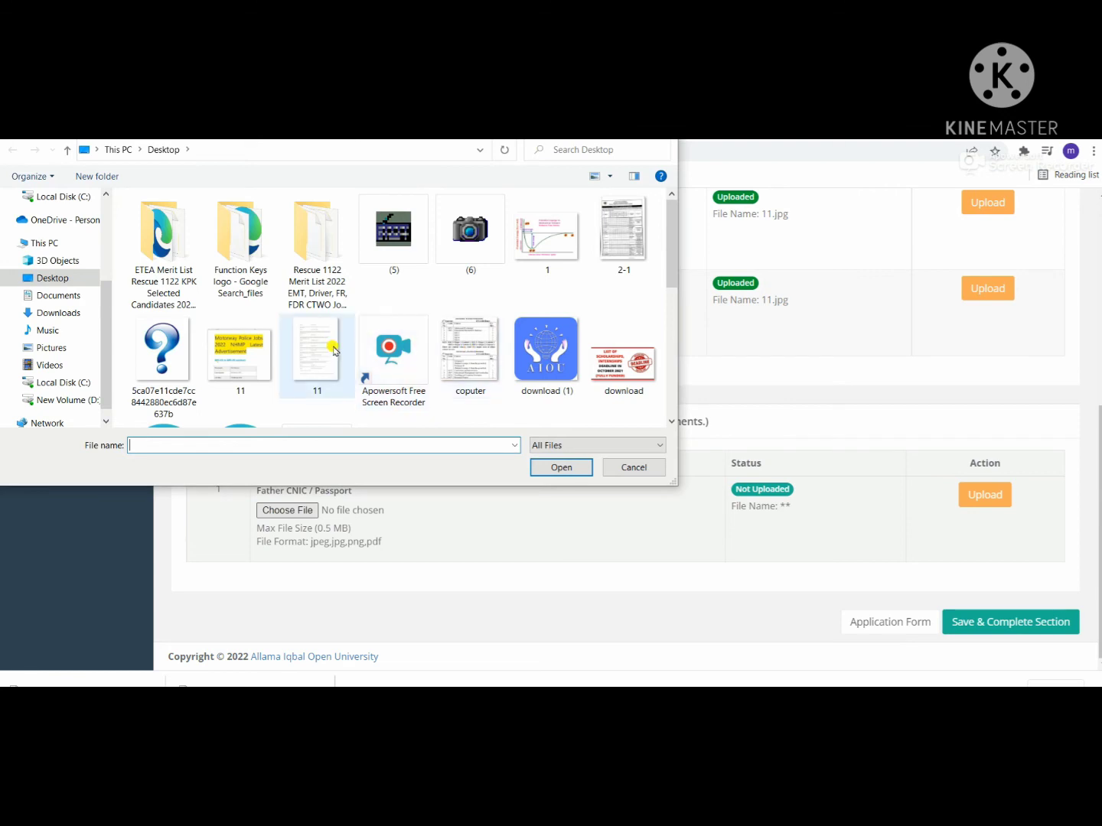
pyautogui.doubleClick(323, 354)
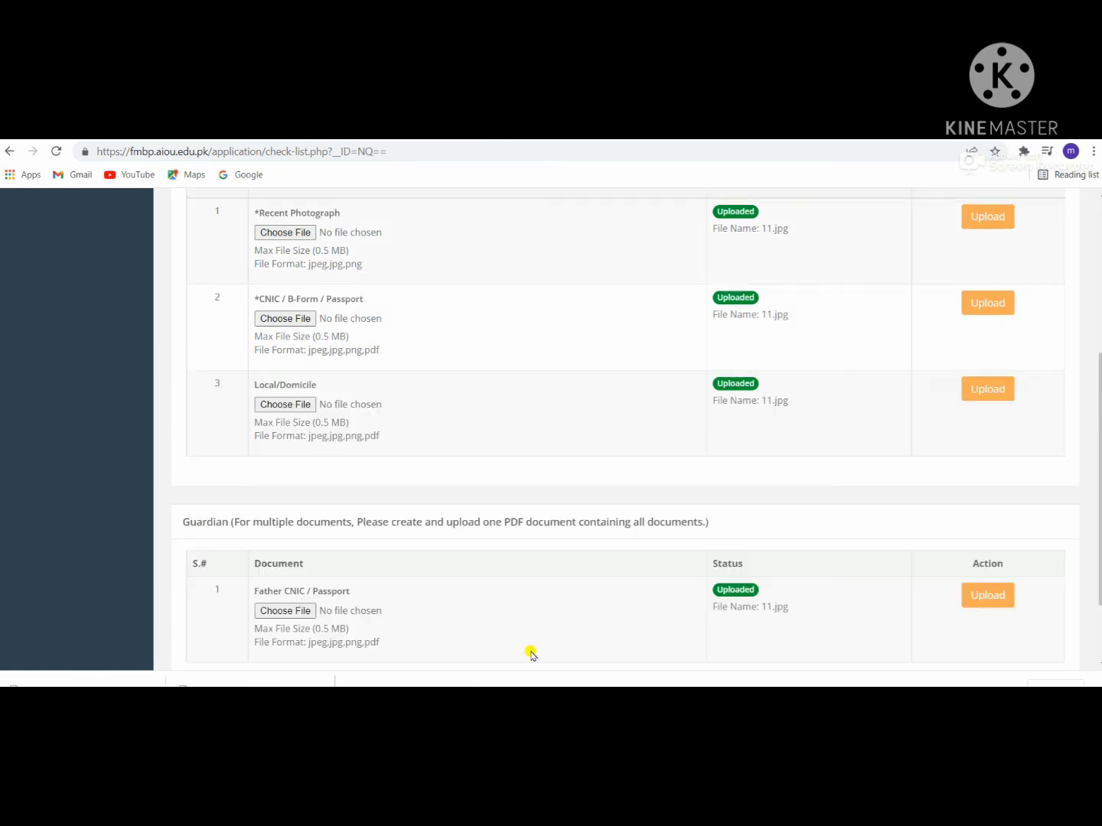
pyautogui.scroll(-2, 722, 630)
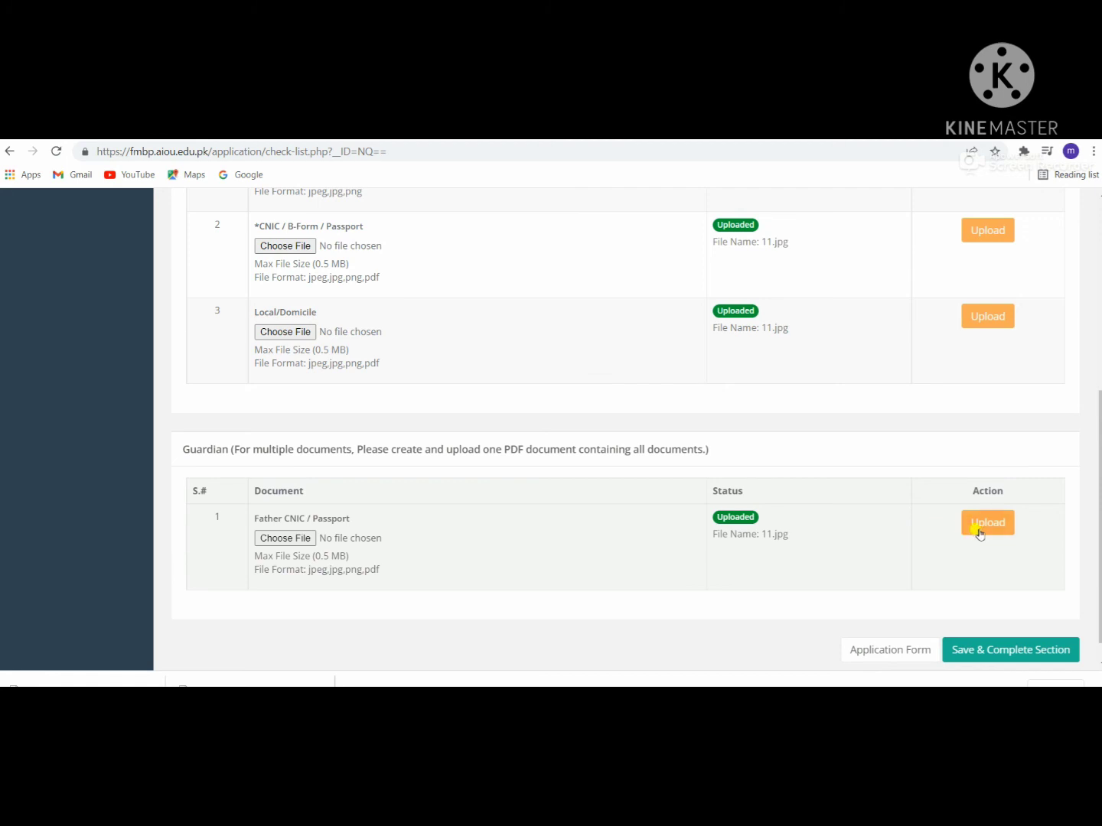
pyautogui.scroll(-1, 863, 551)
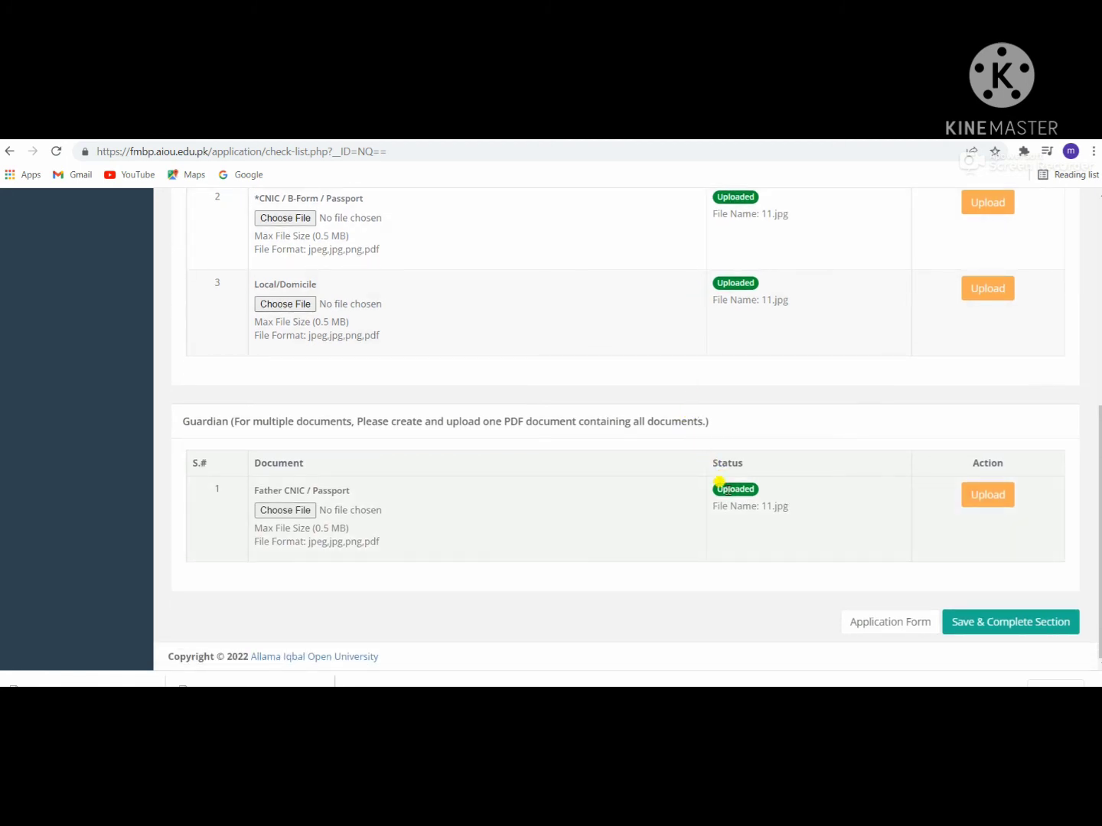
pyautogui.click(308, 512)
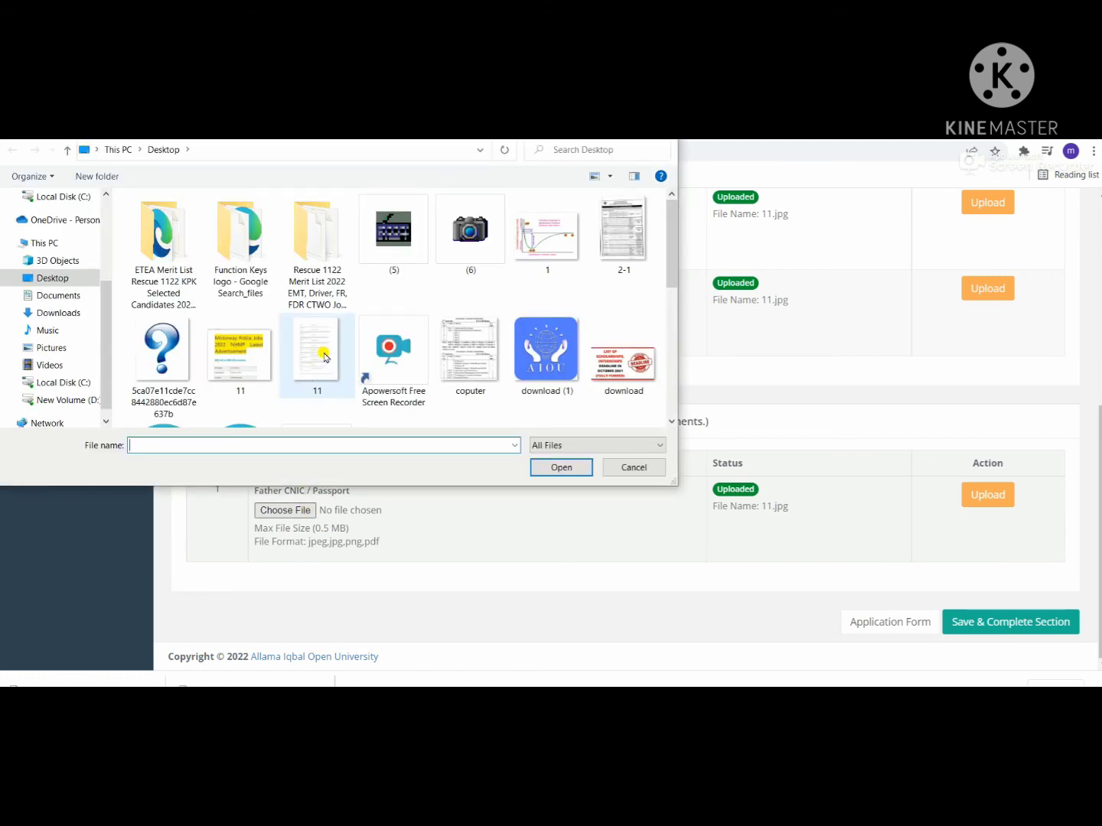
pyautogui.click(553, 468)
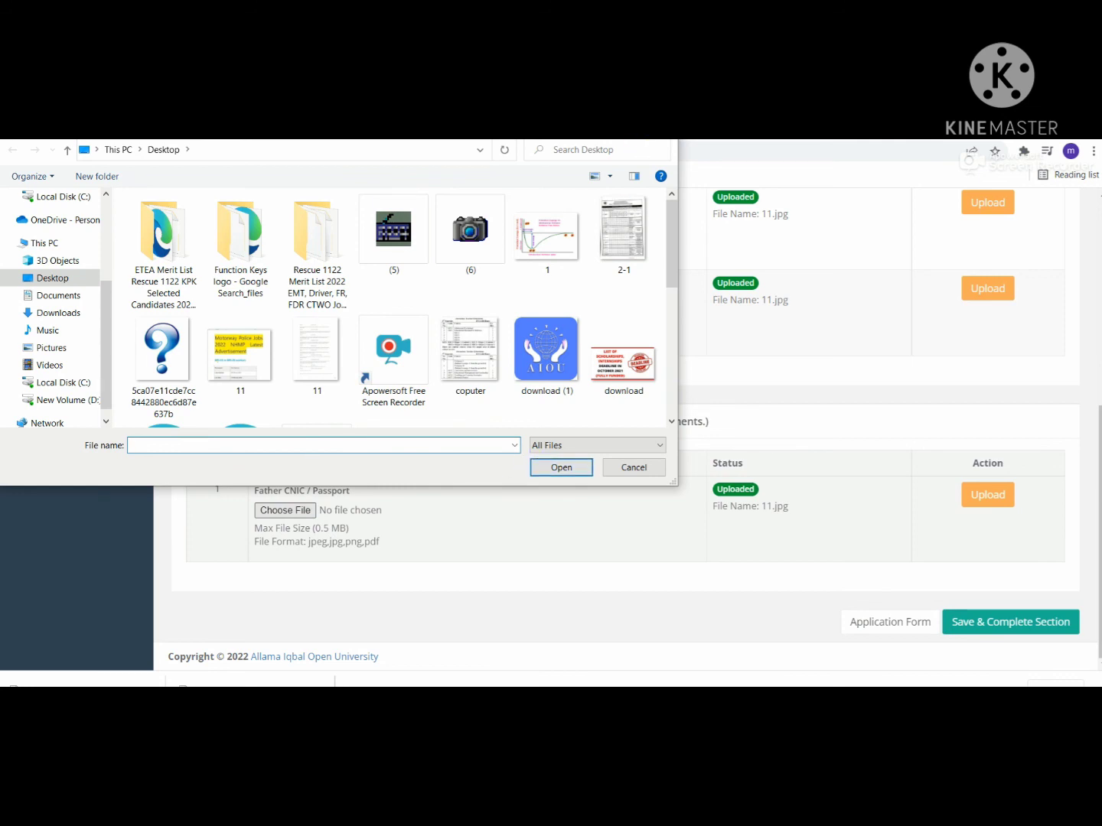
pyautogui.click(633, 467)
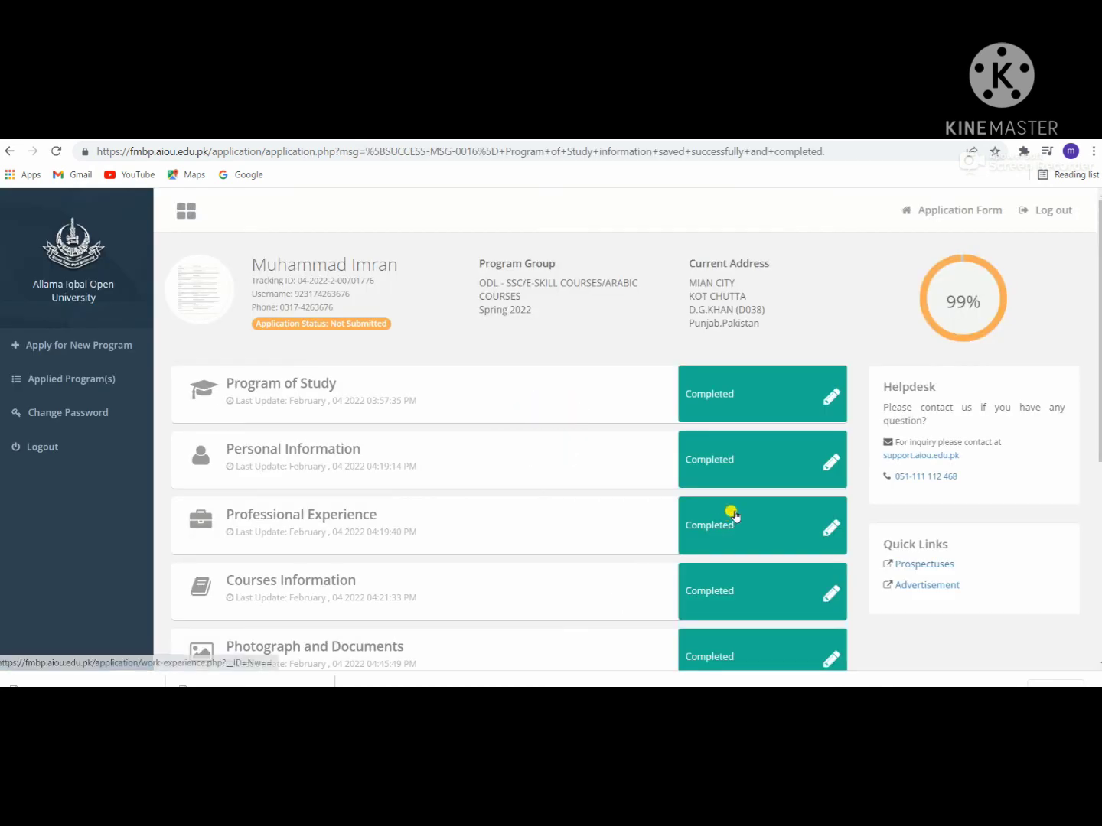
# Scroll the dashboard to review all five sections Completed at 99% and the Undertaking statements.
pyautogui.scroll(-2, 732, 515)
pyautogui.scroll(2, 615, 379)
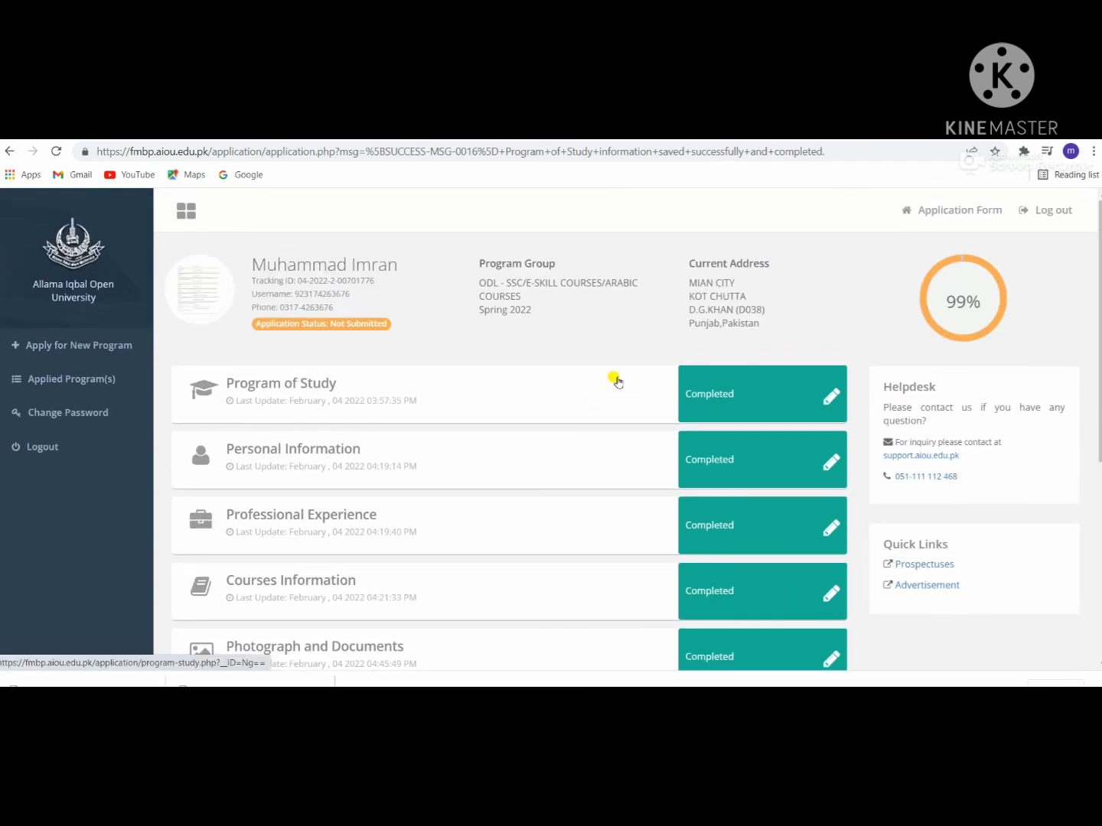
pyautogui.scroll(-2, 671, 379)
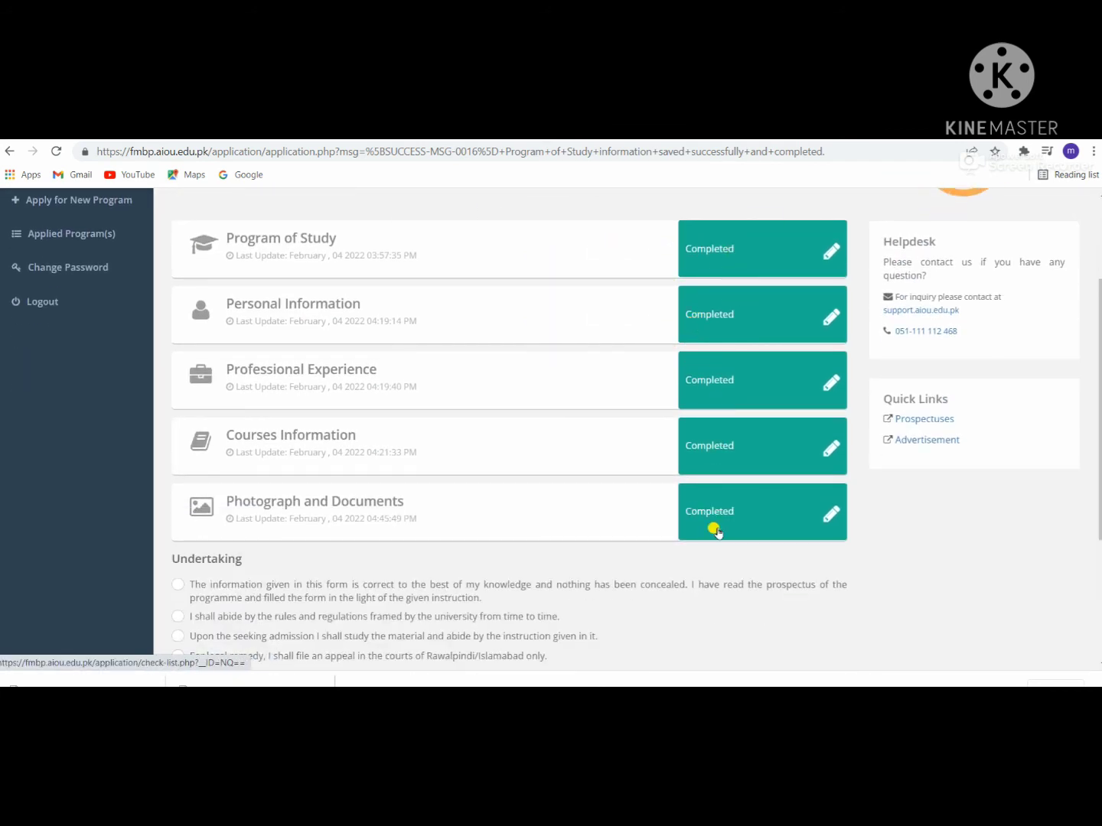
pyautogui.scroll(2, 758, 528)
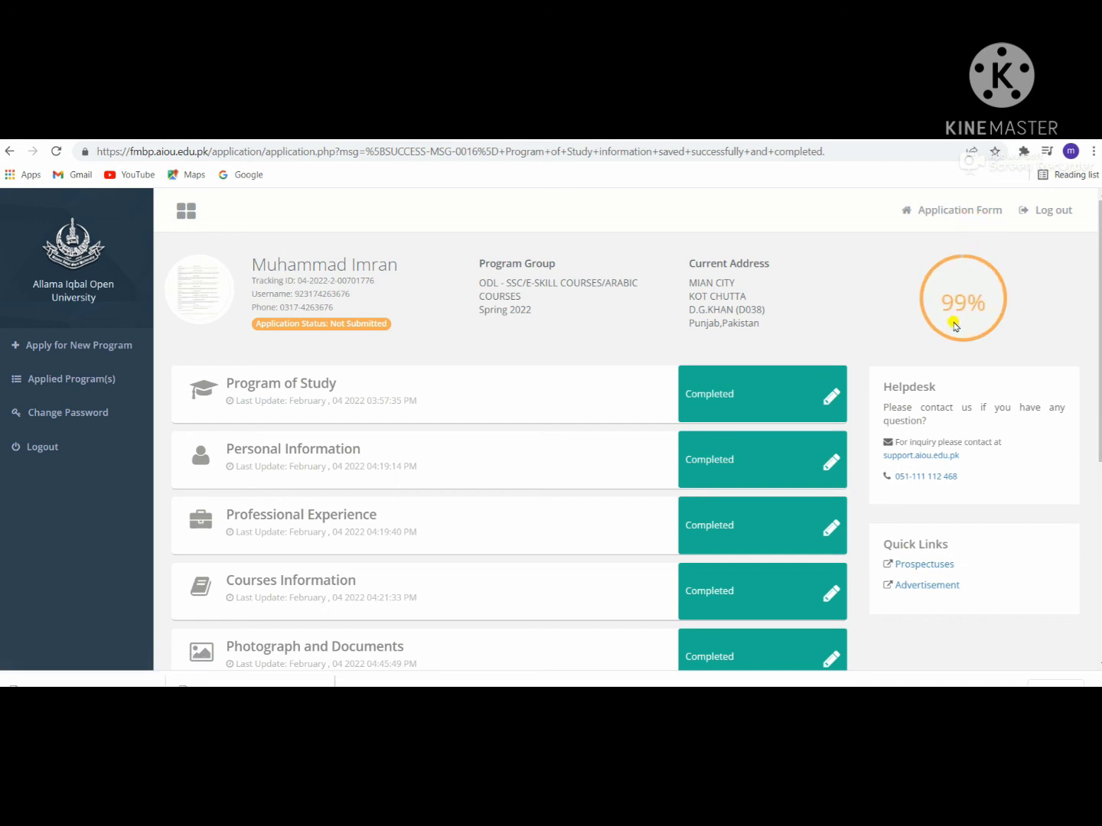
pyautogui.scroll(-5, 953, 325)
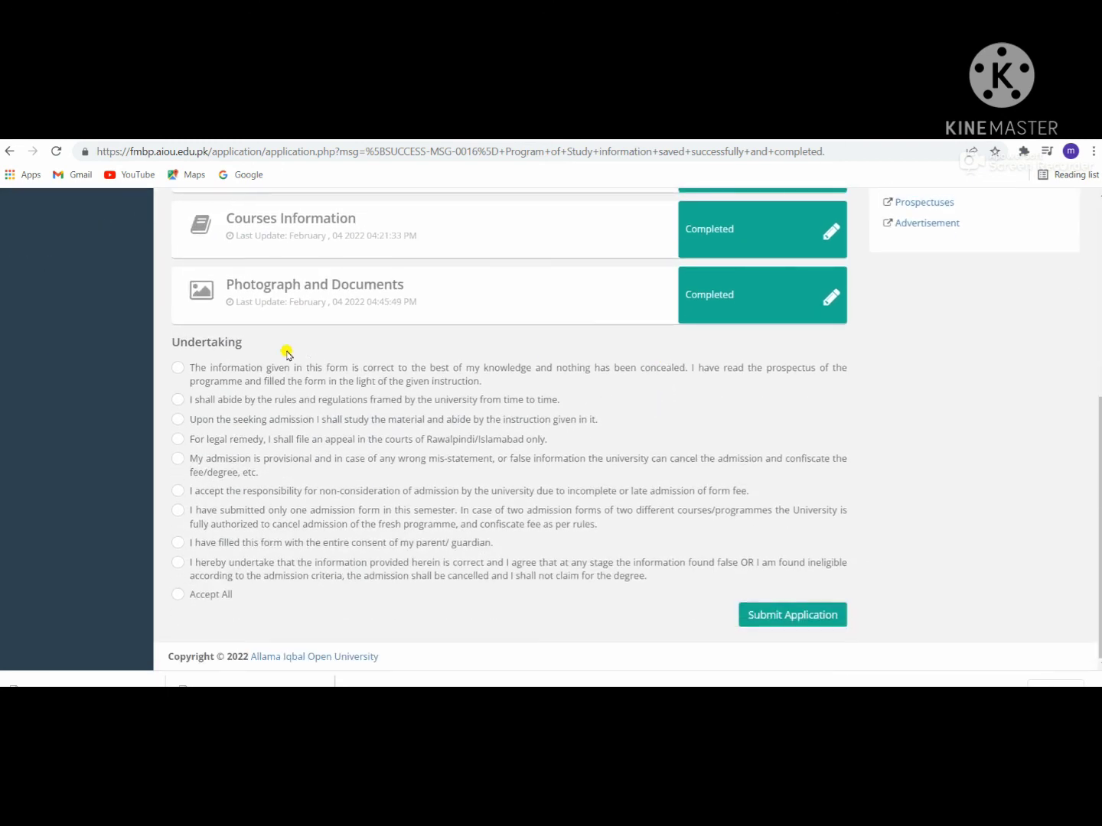
# Agree to all seven undertaking statements, including provisional admission, form fee and parent consent, plus Accept All.
pyautogui.click(178, 365)
pyautogui.click(177, 400)
pyautogui.click(177, 419)
pyautogui.click(179, 459)
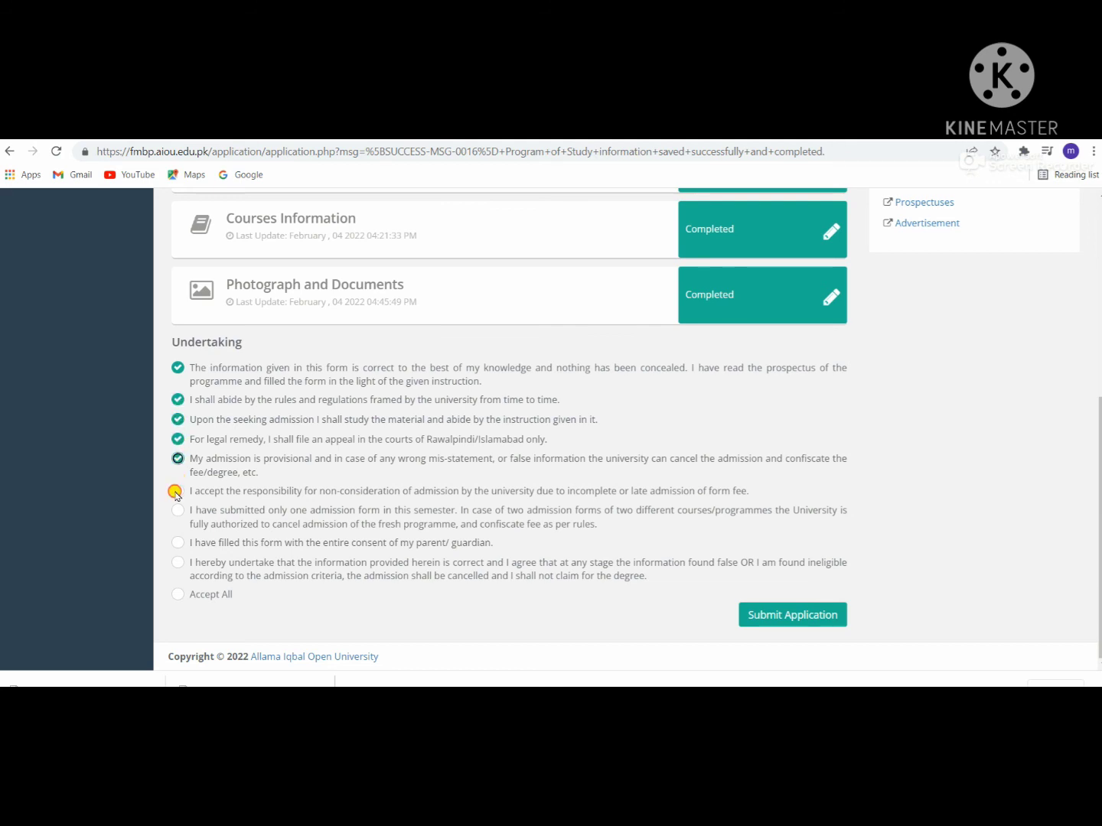
pyautogui.click(176, 491)
pyautogui.click(176, 542)
pyautogui.click(176, 563)
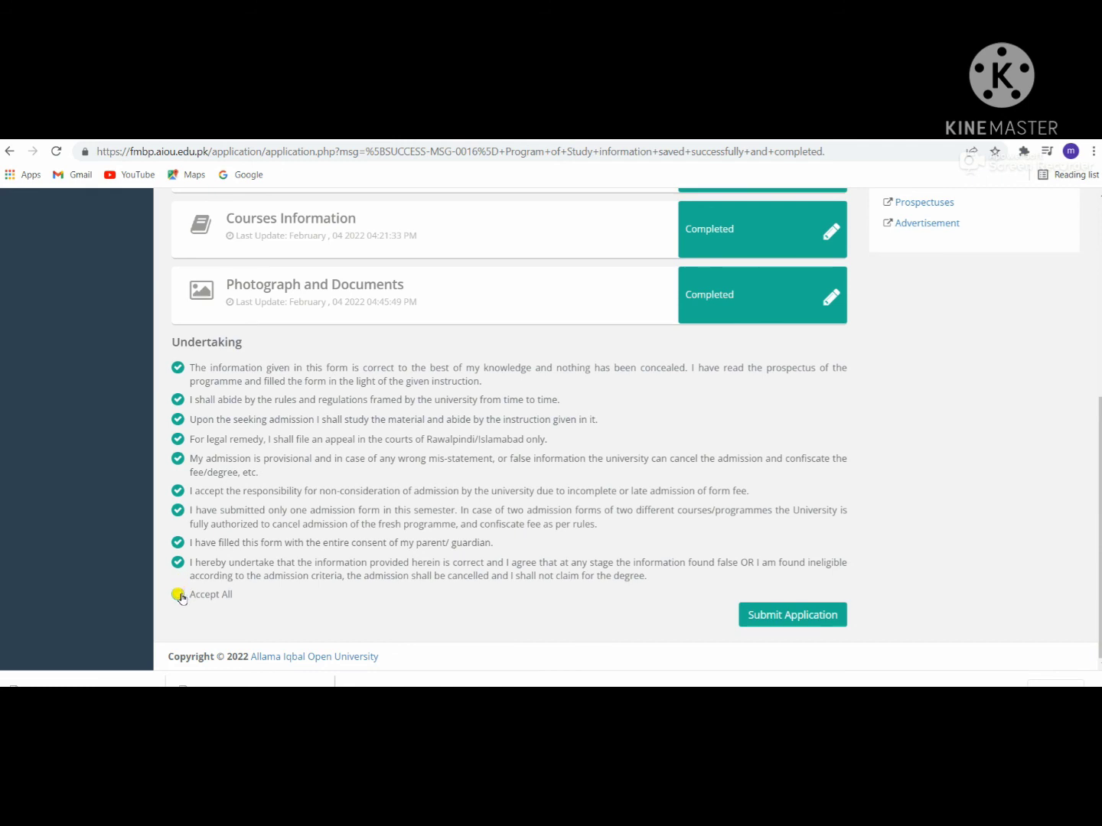
pyautogui.click(177, 563)
pyautogui.click(178, 563)
# Submit the application and confirm it, so status reads Submitted at 100%.
pyautogui.click(794, 616)
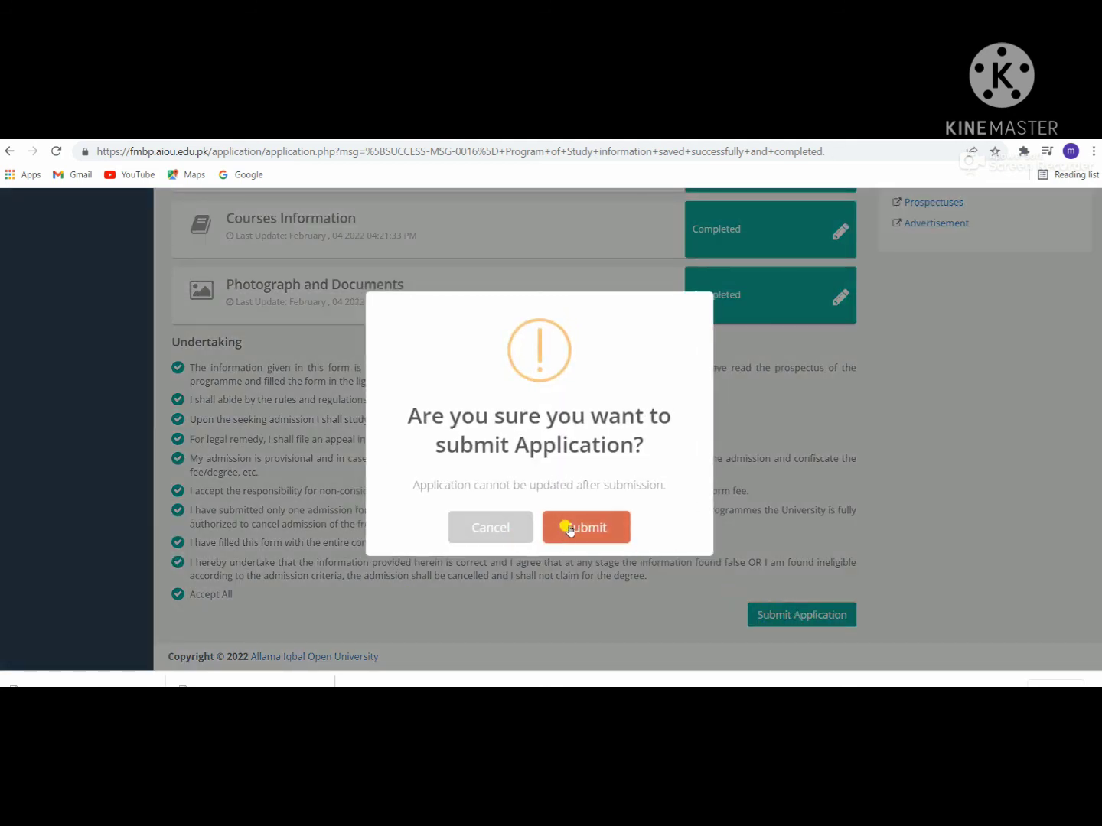
pyautogui.click(569, 531)
pyautogui.click(599, 534)
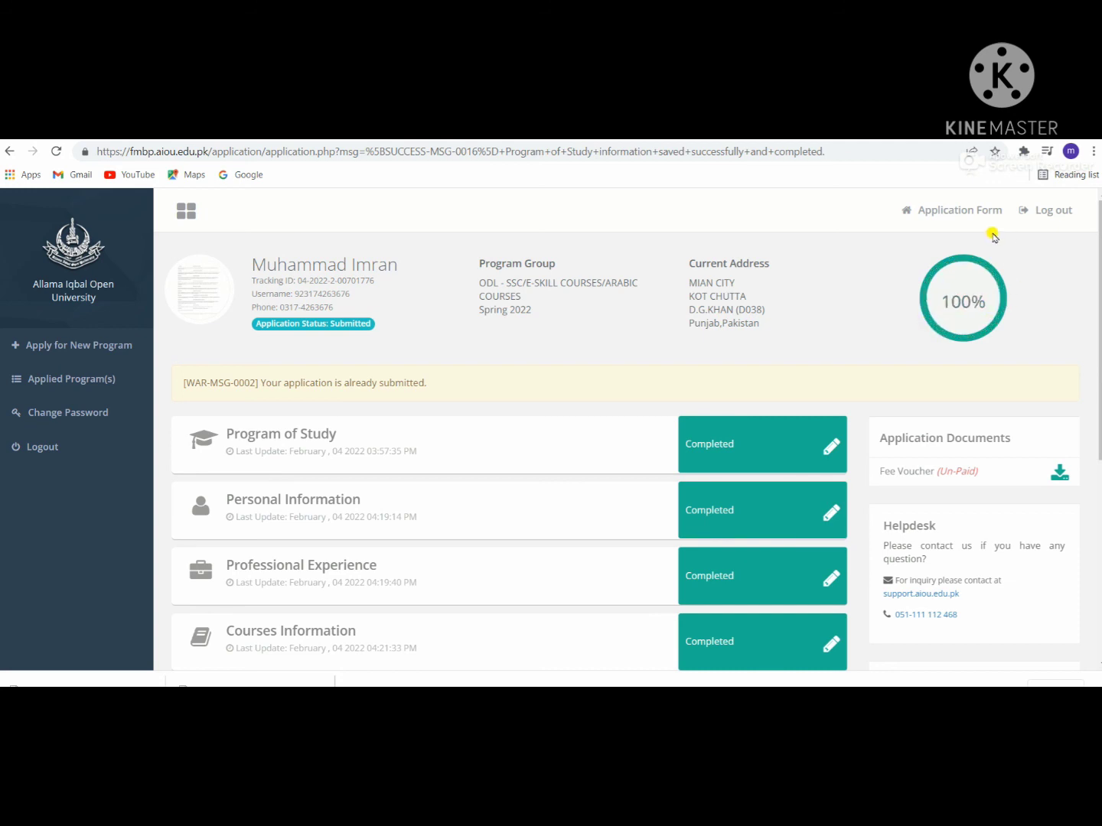
# Check that the E COMMERCE application shows Submitted, then log out of the portal.
pyautogui.scroll(-1, 984, 319)
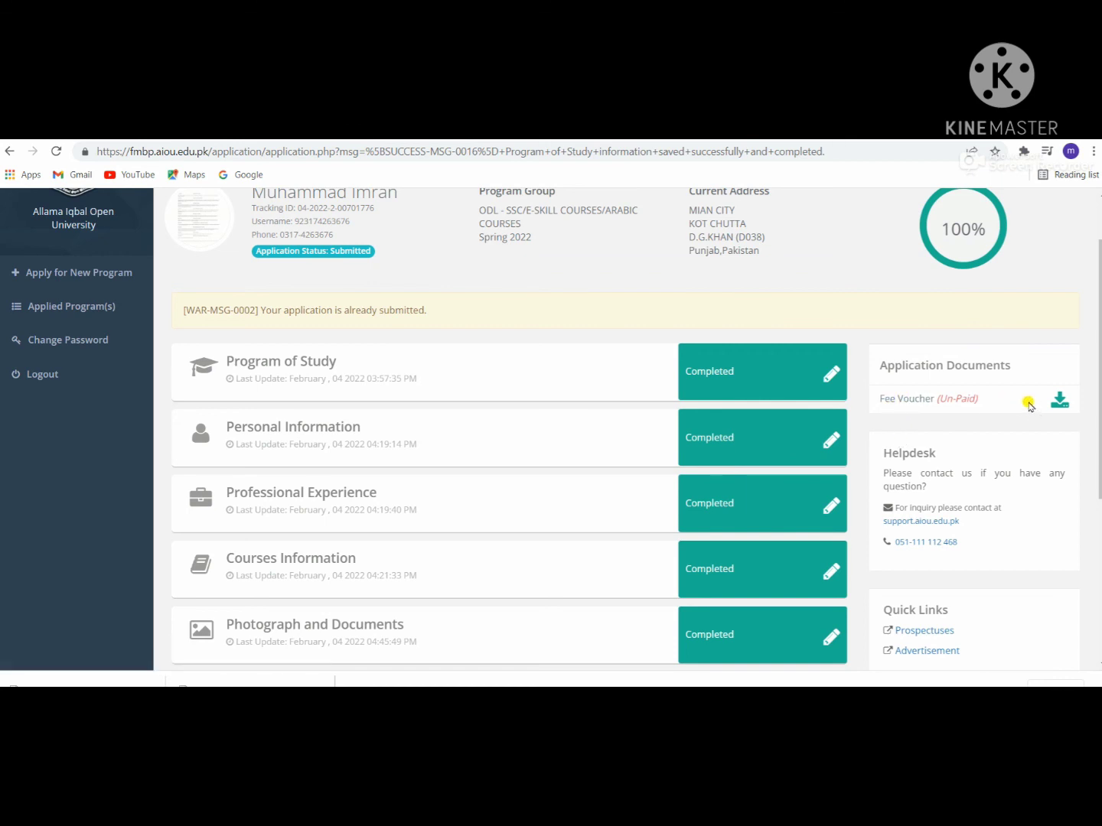
pyautogui.scroll(-4, 1025, 407)
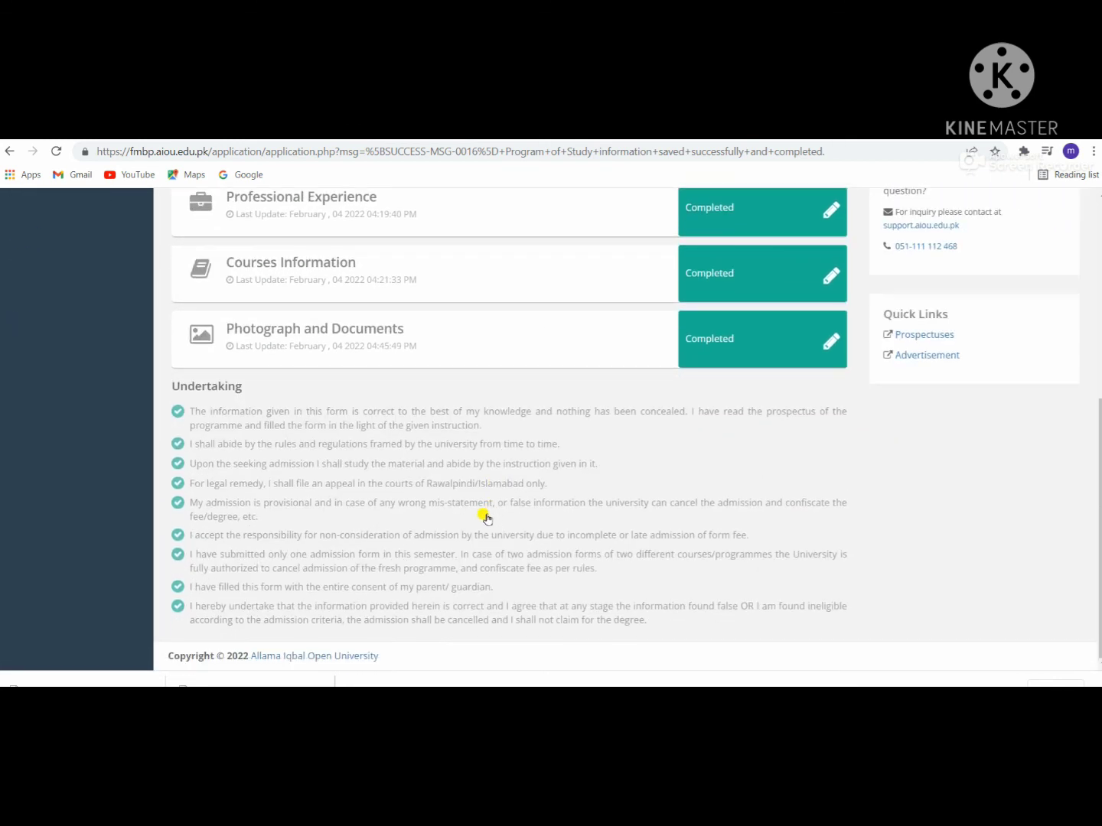
pyautogui.scroll(5, 558, 519)
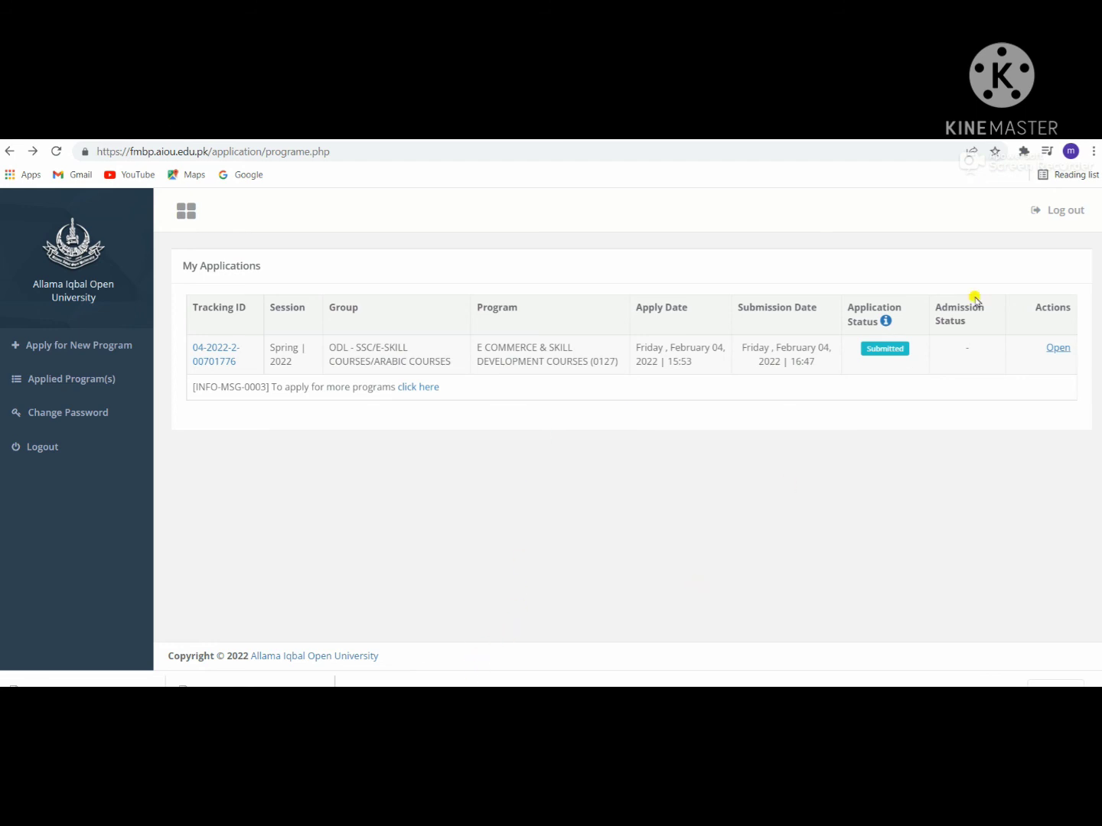
pyautogui.click(1057, 214)
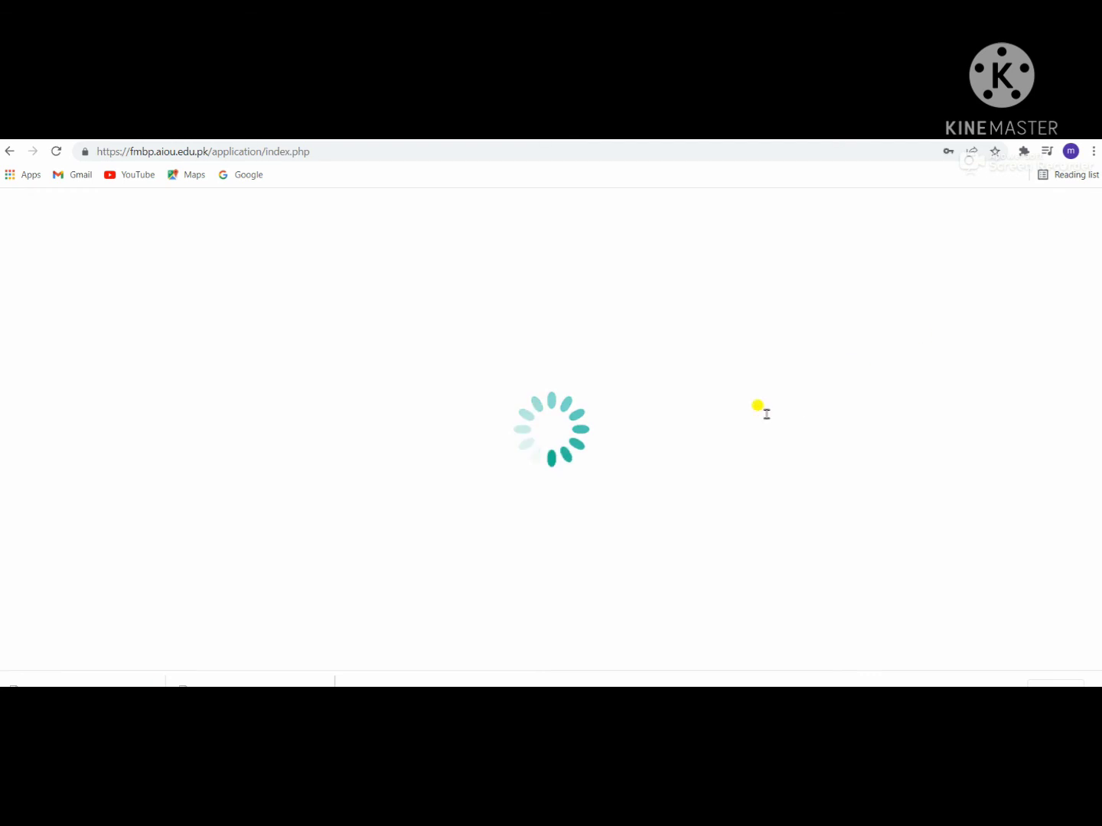